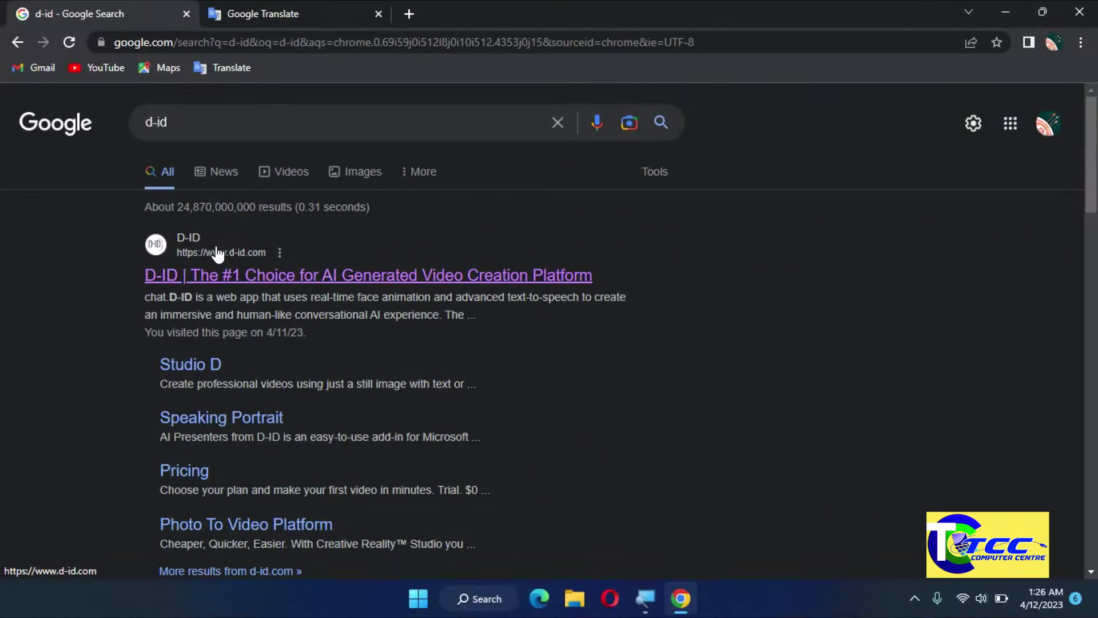
Open the D-ID website from the search results and proceed to its login after accepting cookies
left_click(215, 251)
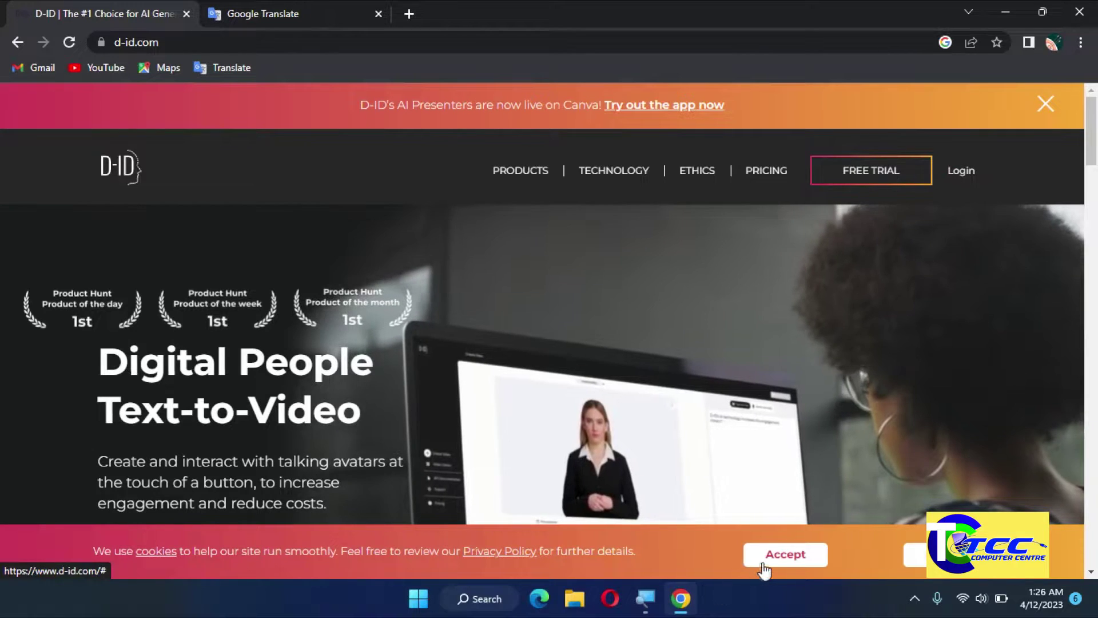
left_click(781, 557)
left_click(968, 174)
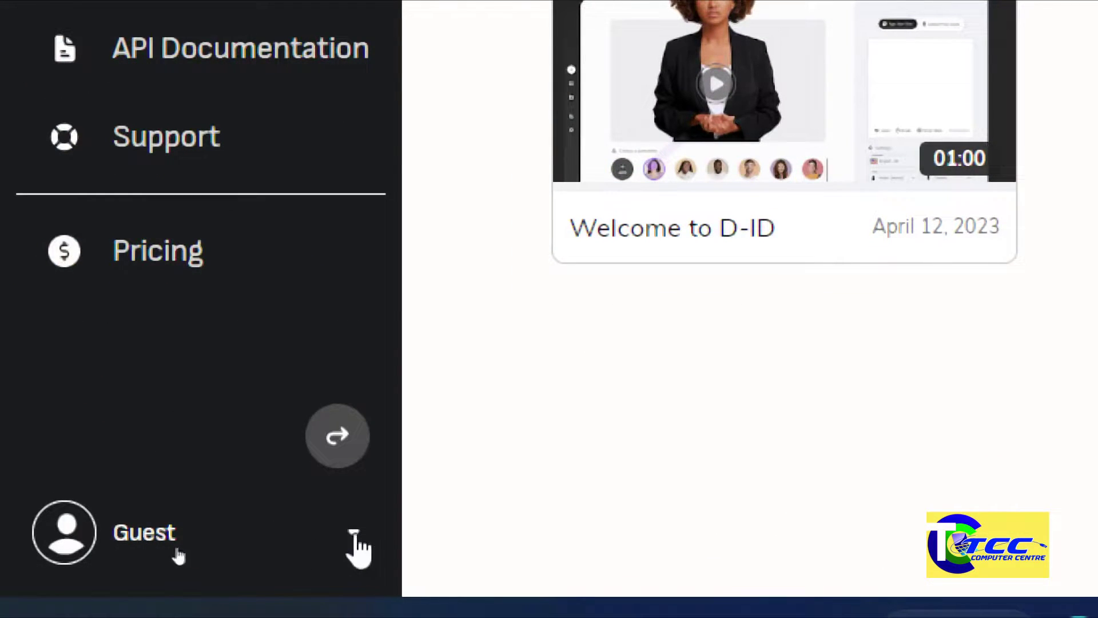
Sign in to the studio from the guest profile, using the second listed Google account
left_click(354, 534)
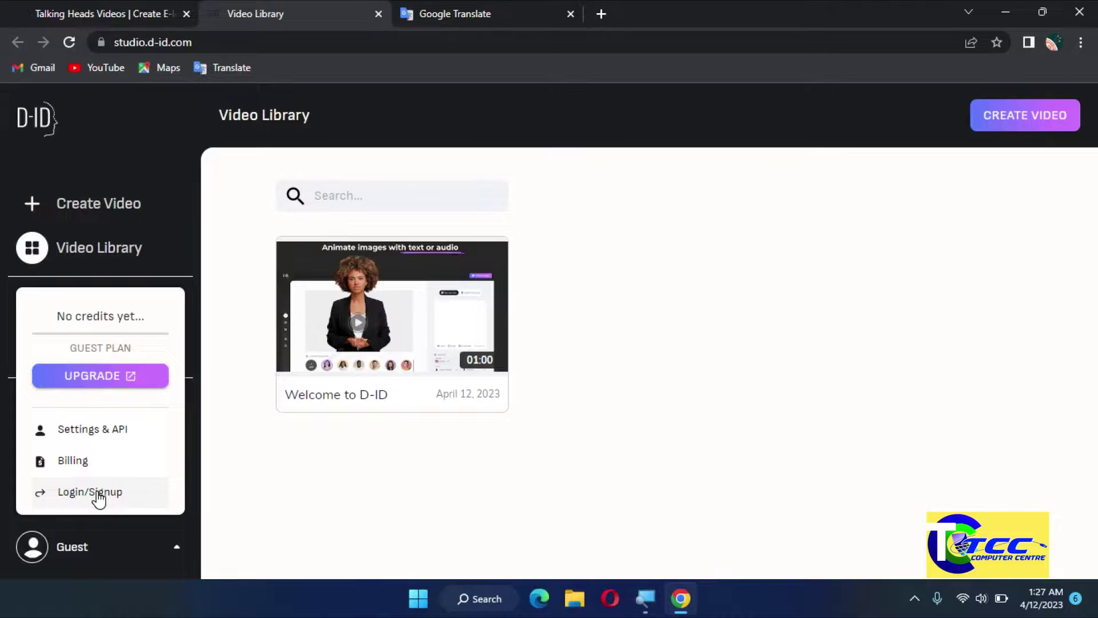
left_click(98, 498)
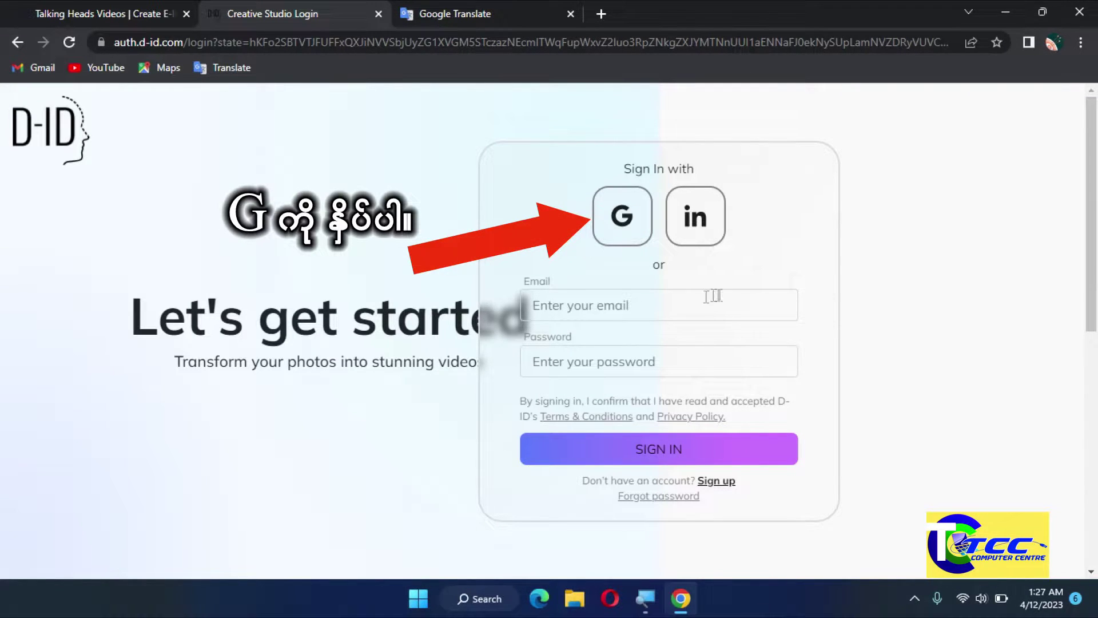
left_click(635, 219)
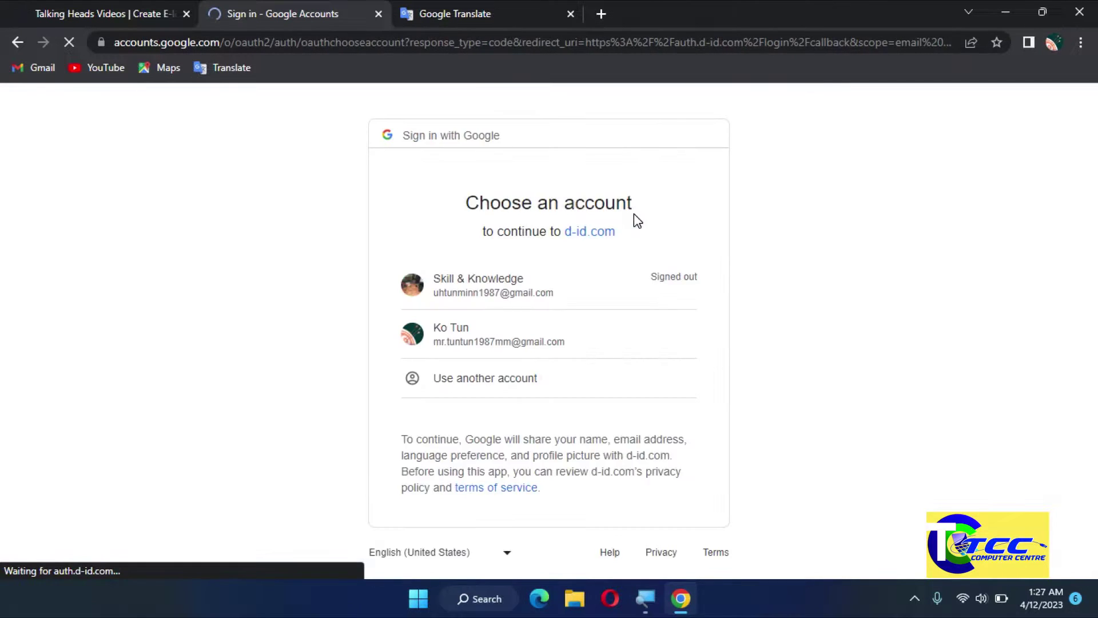
left_click(469, 326)
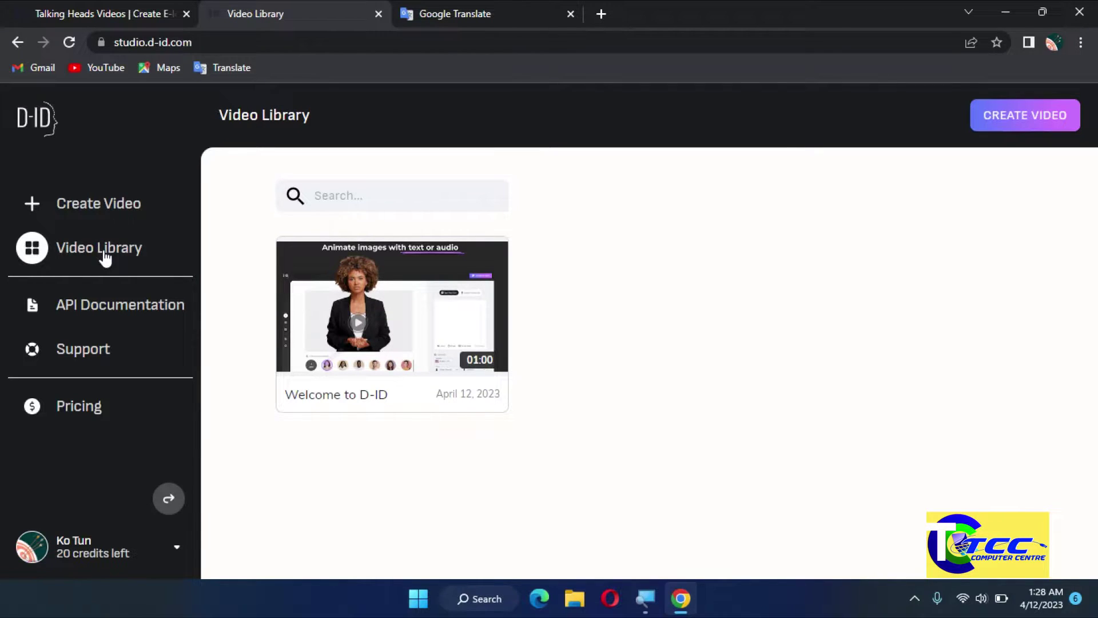
Examine the prices, monthly video minutes and features of the plans on the Pricing page
left_click(78, 407)
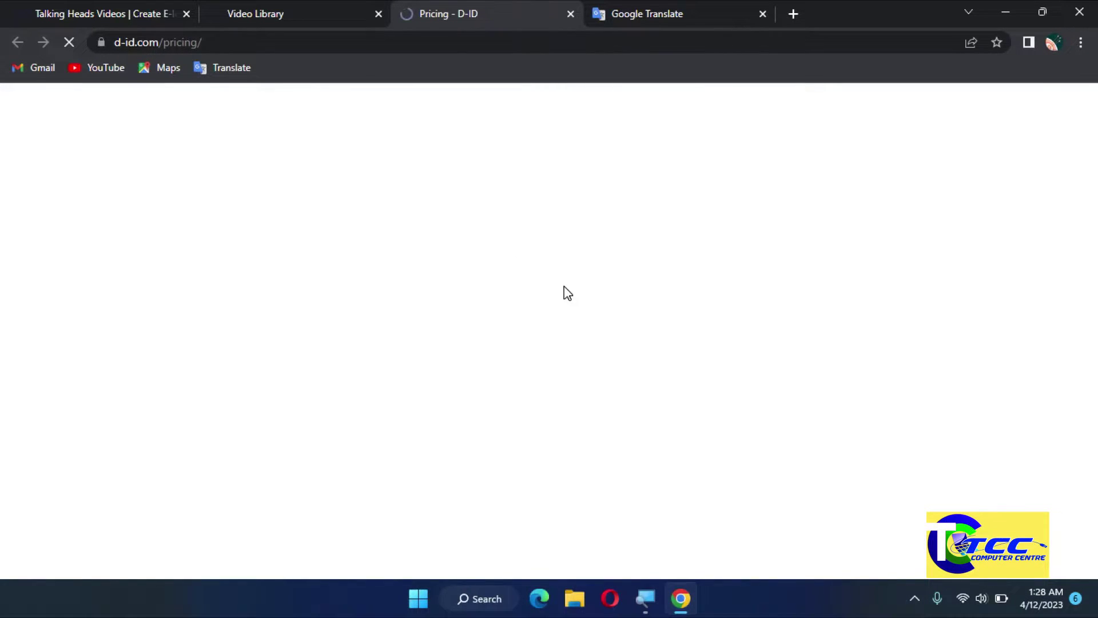
scroll(289, 407, "down", 3)
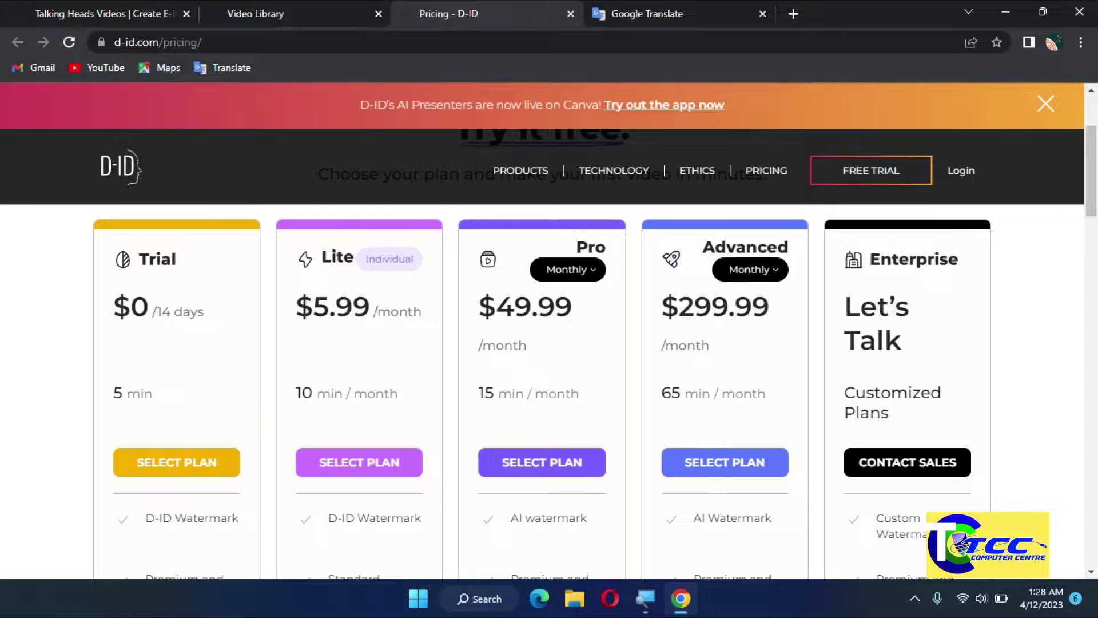
scroll(150, 384, "down", 2)
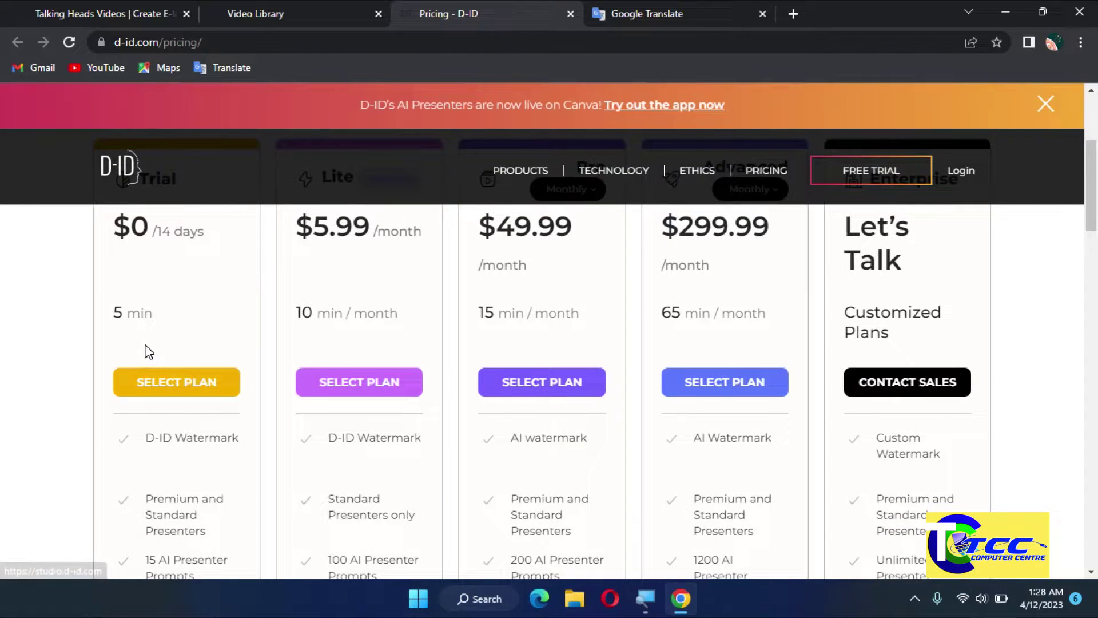
scroll(153, 357, "up", 2)
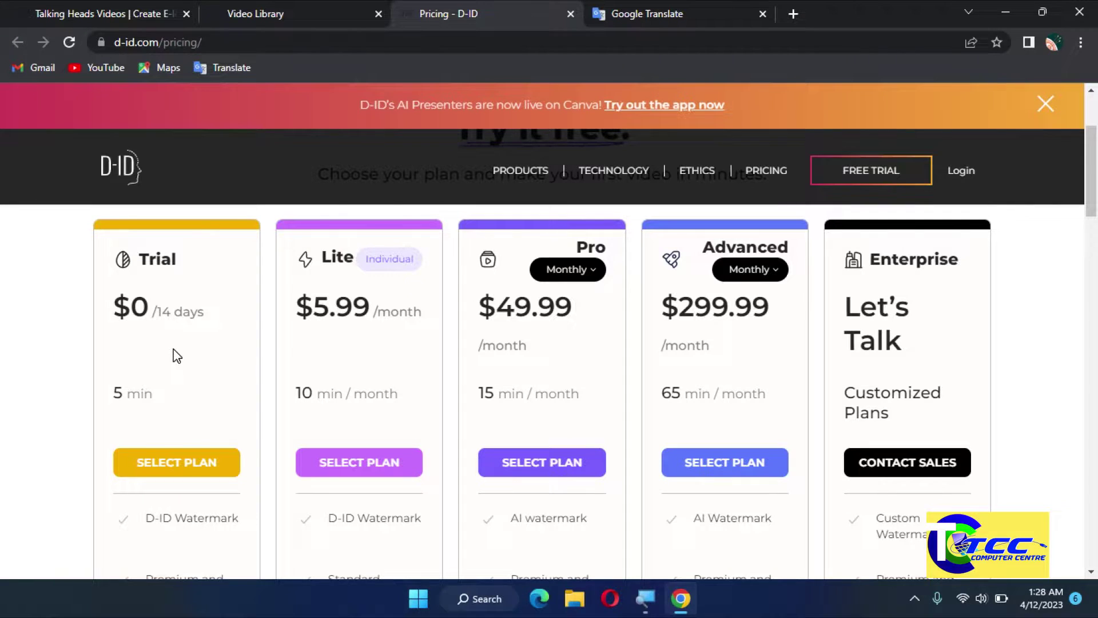
scroll(220, 348, "up", 1)
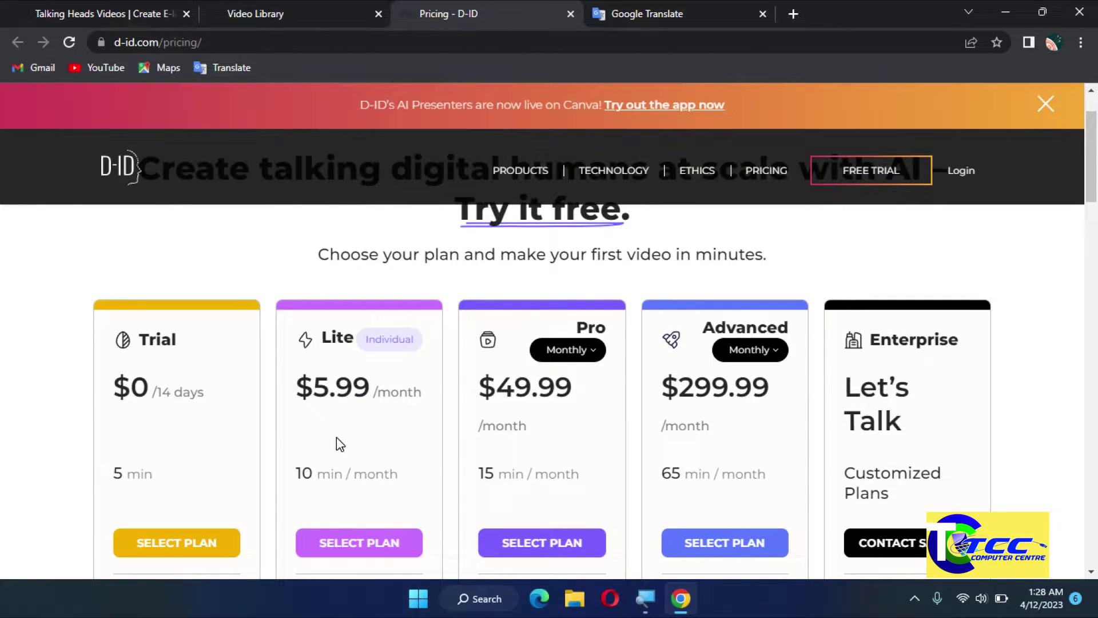
scroll(153, 391, "down", 1)
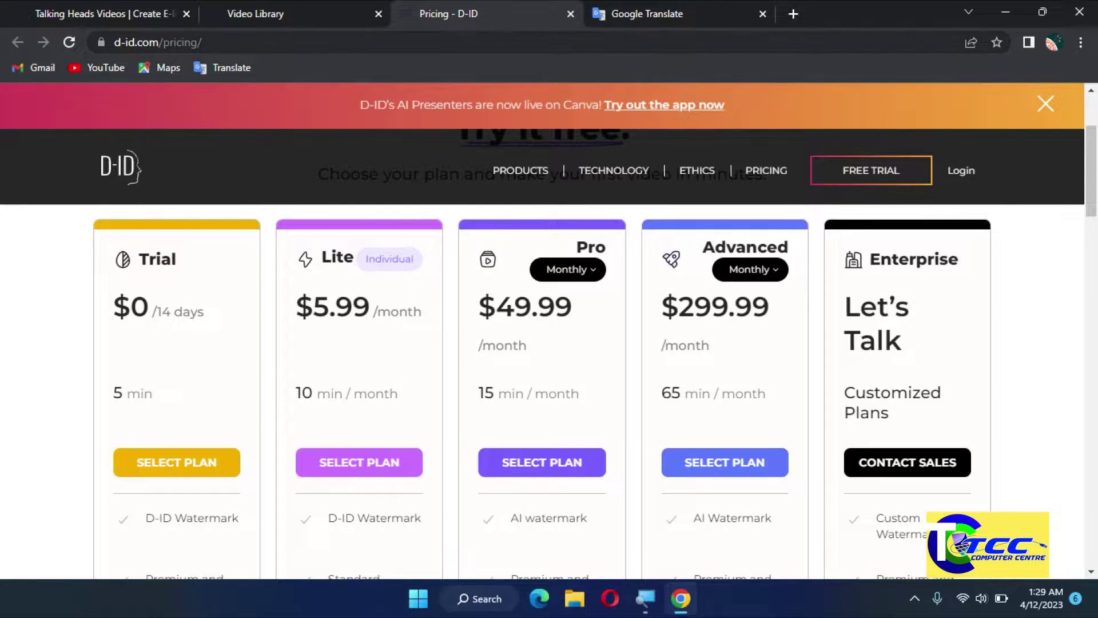
Start a new video in the studio and select the first stock presenter, the man in the dark suit
left_click(313, 15)
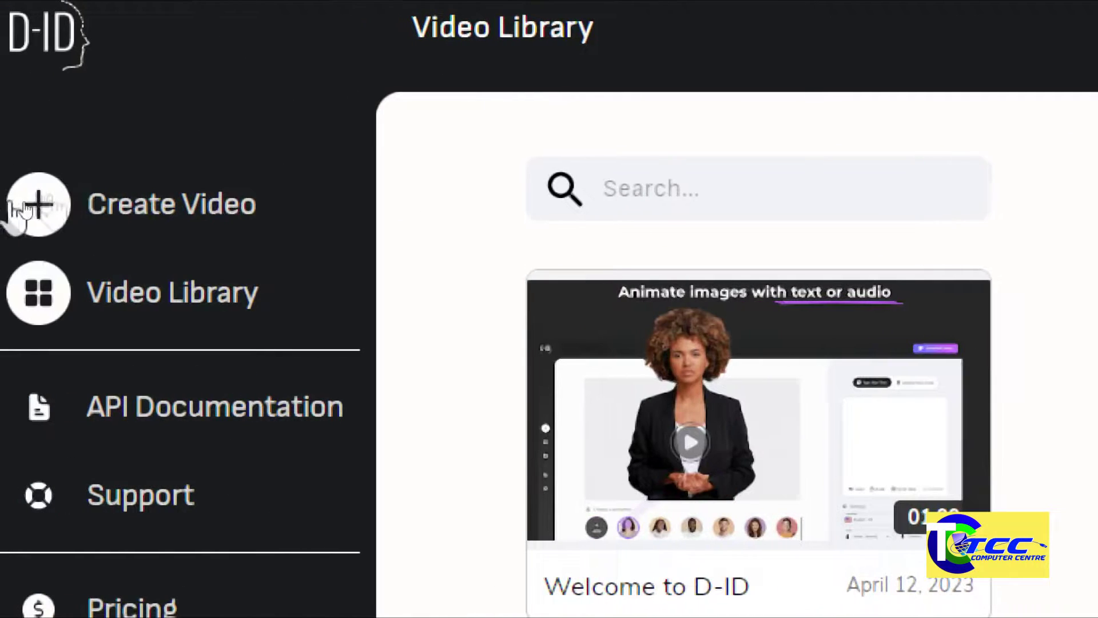
left_click(171, 215)
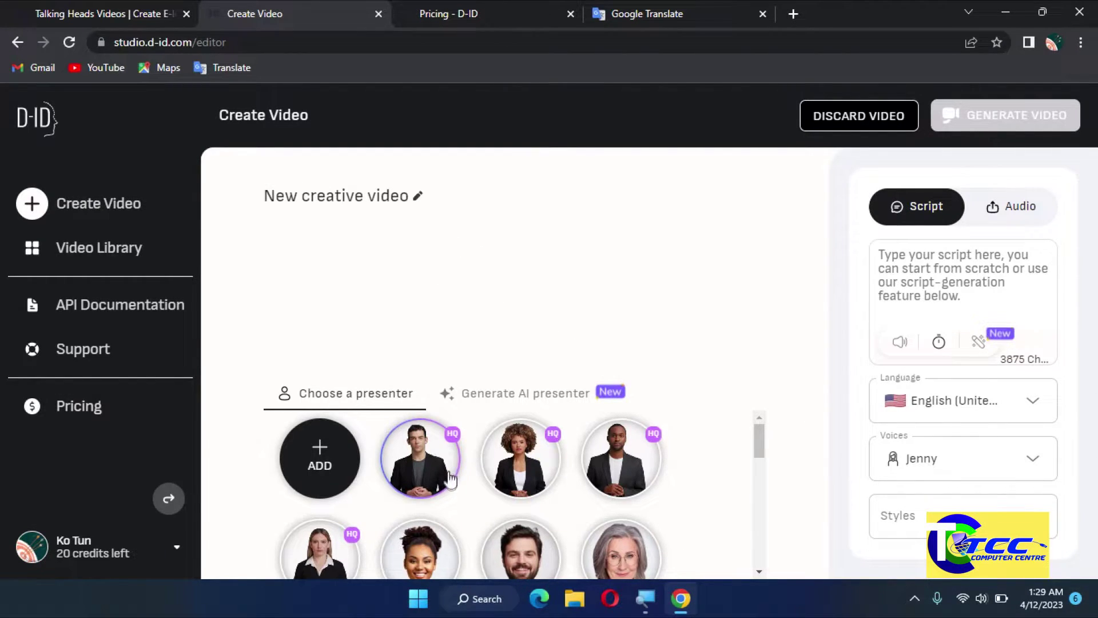
scroll(504, 477, "down", 3)
scroll(505, 477, "up", 3)
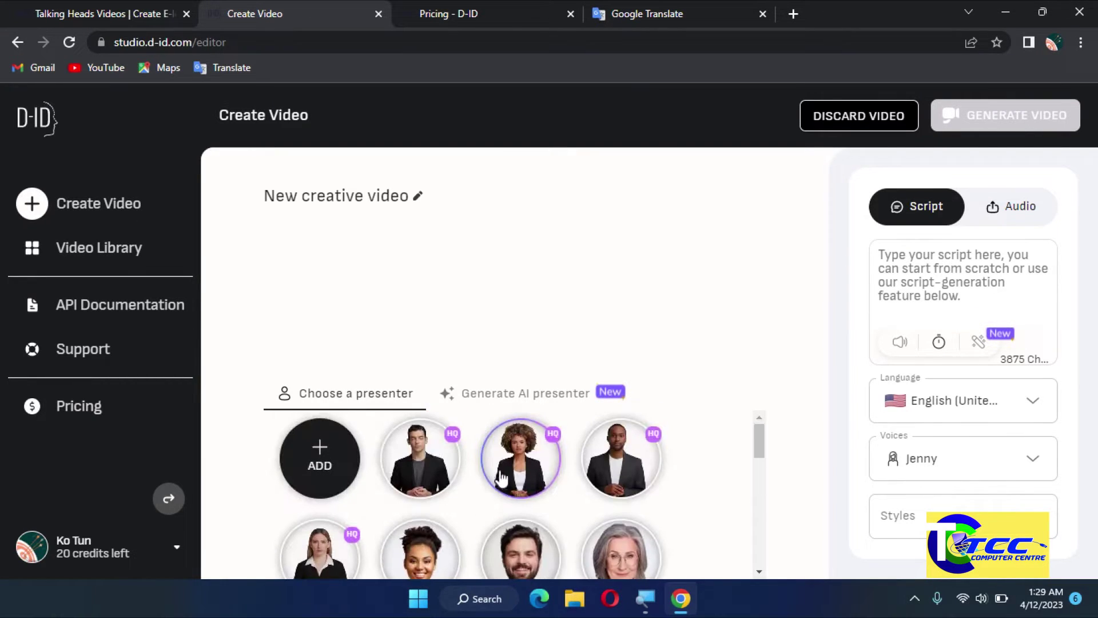
left_click(450, 474)
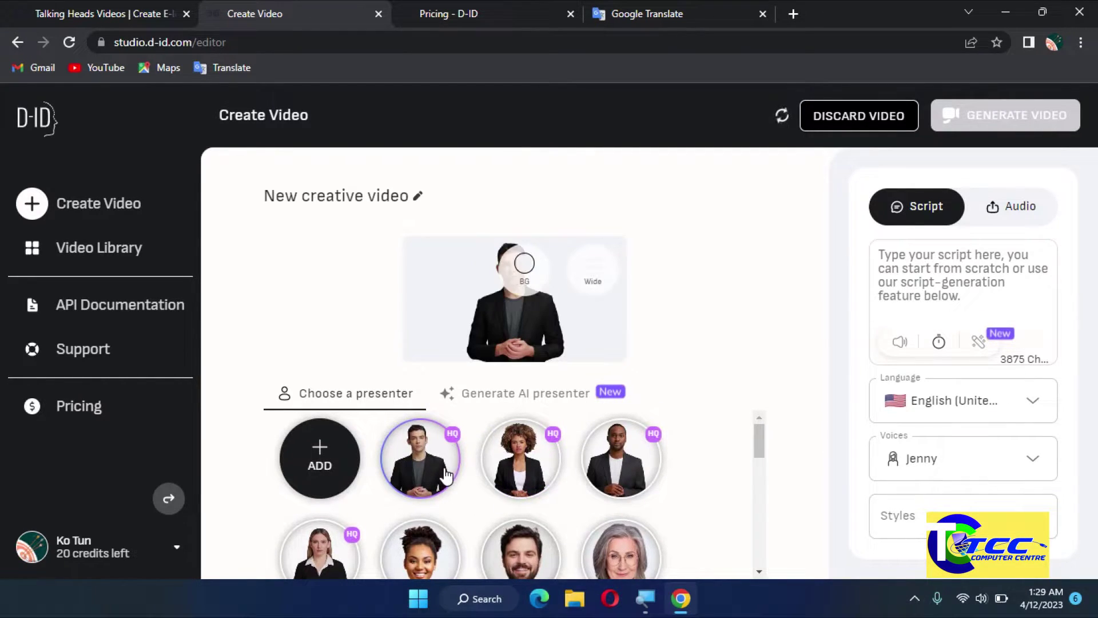
Try the Square and Vertical formats on the presenter preview, and return it to Wide
left_click(594, 271)
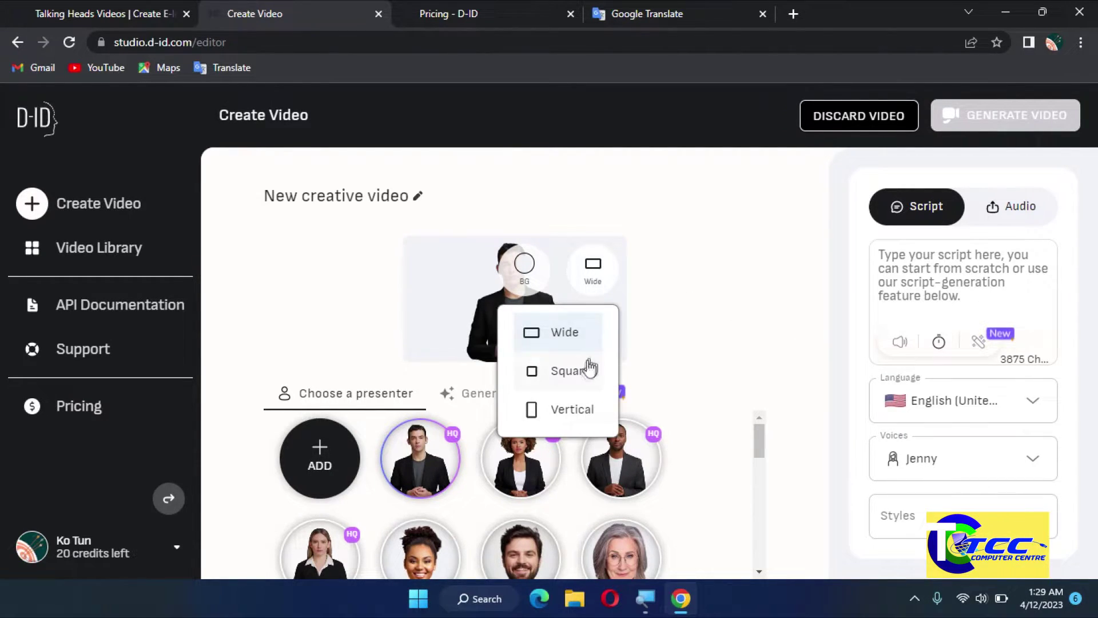
left_click(577, 373)
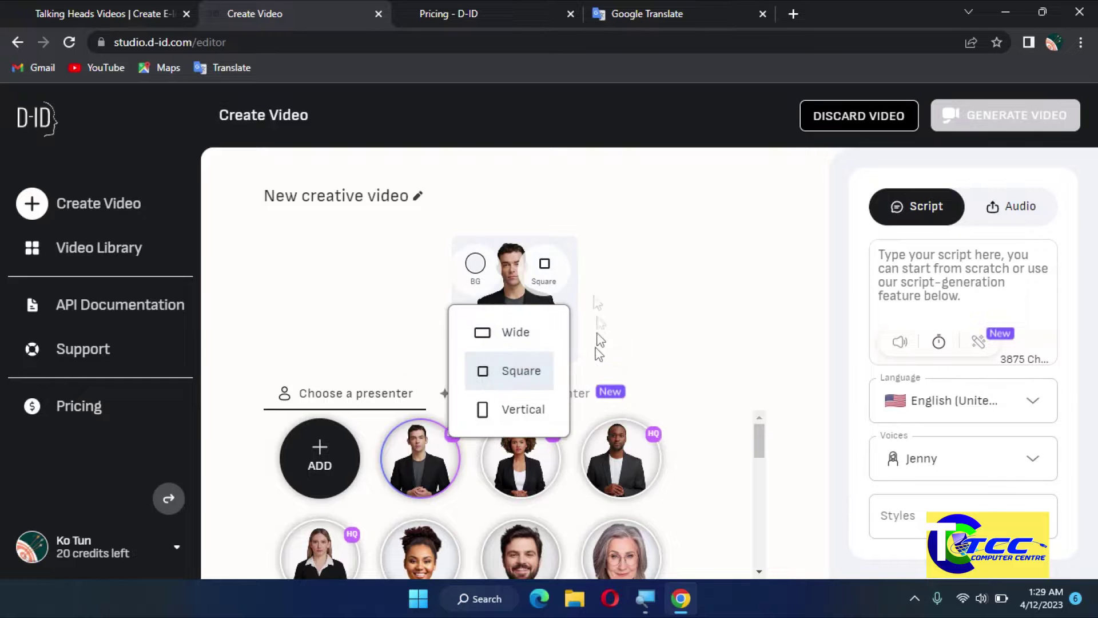
left_click(535, 422)
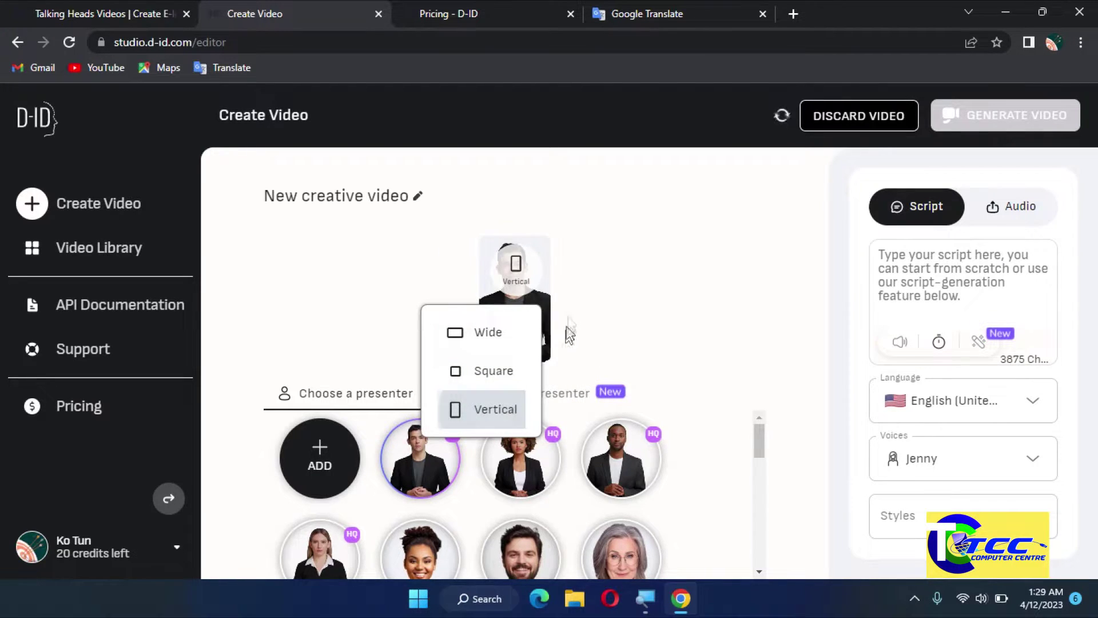
left_click(495, 337)
left_click(699, 288)
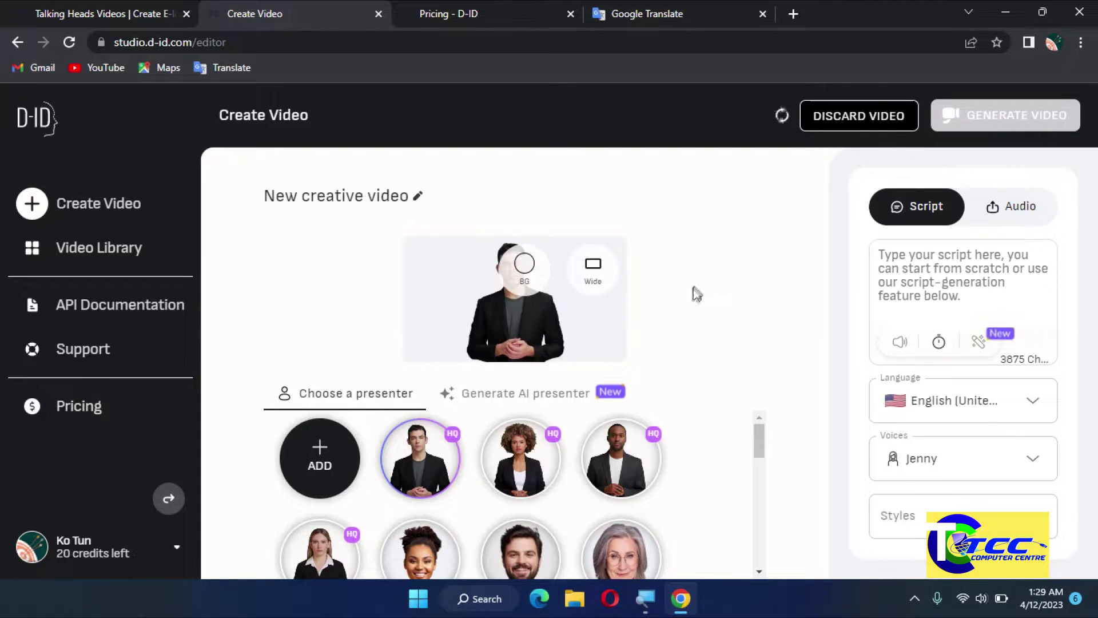
key("ctrl+plus")
key("ctrl+plus")
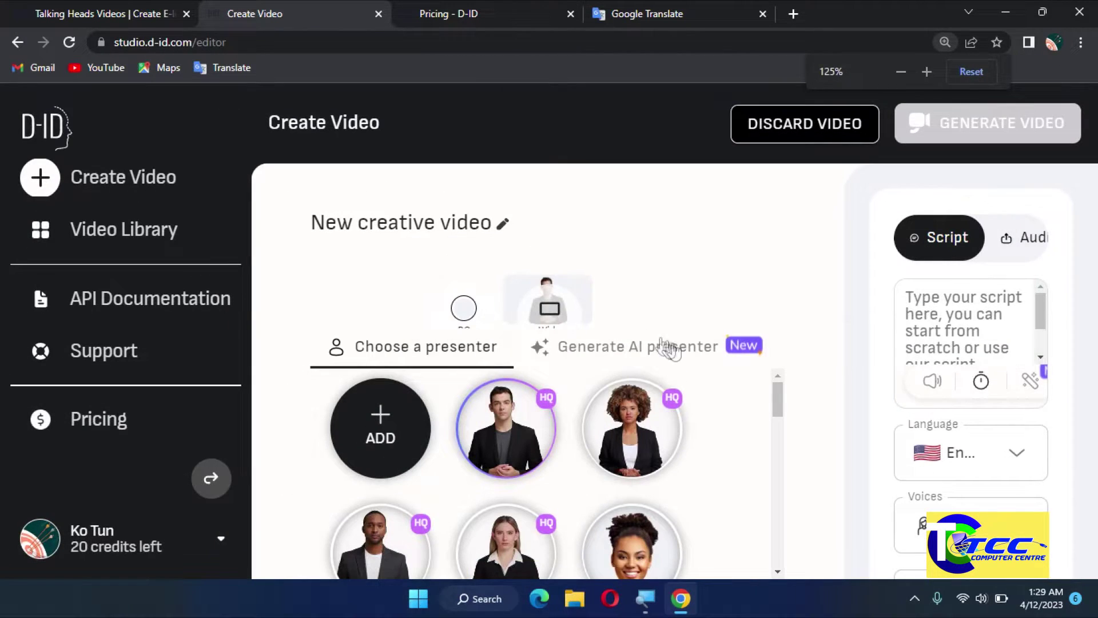
key("ctrl+minus")
key("ctrl+minus")
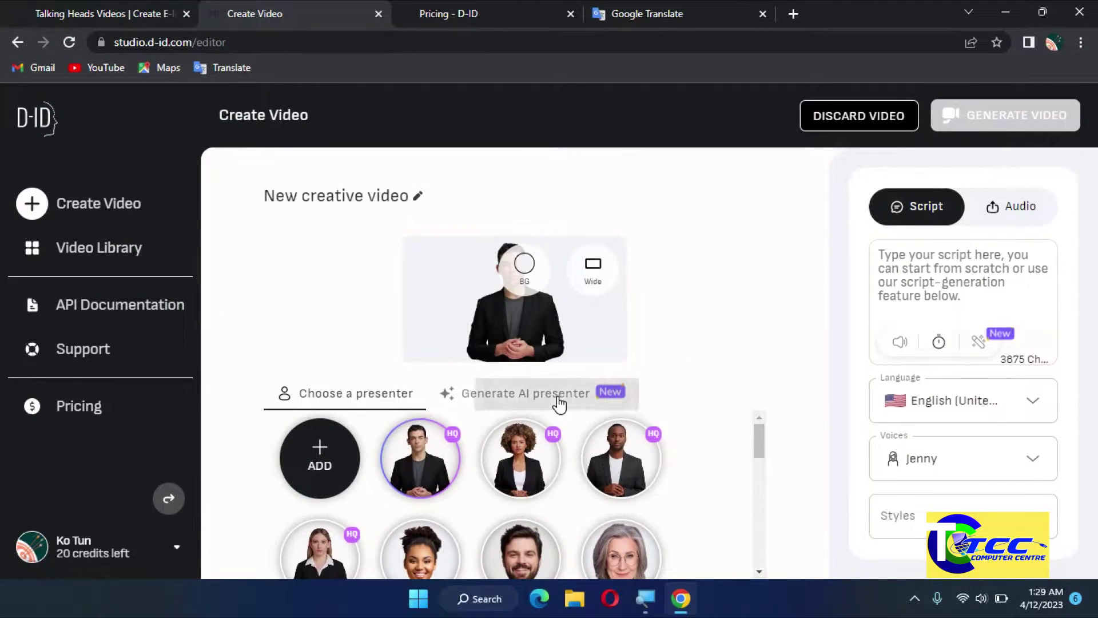
Look through the AI presenter generator with its recommended prompts, and return to the stock presenter list
left_click(607, 403)
left_click(422, 288)
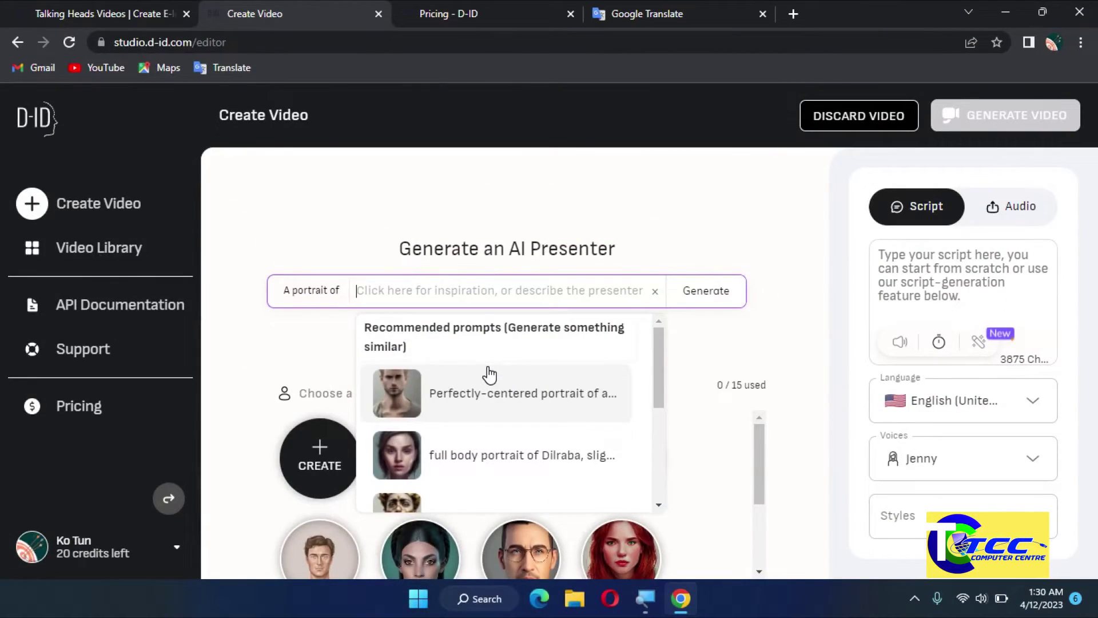
left_click(335, 213)
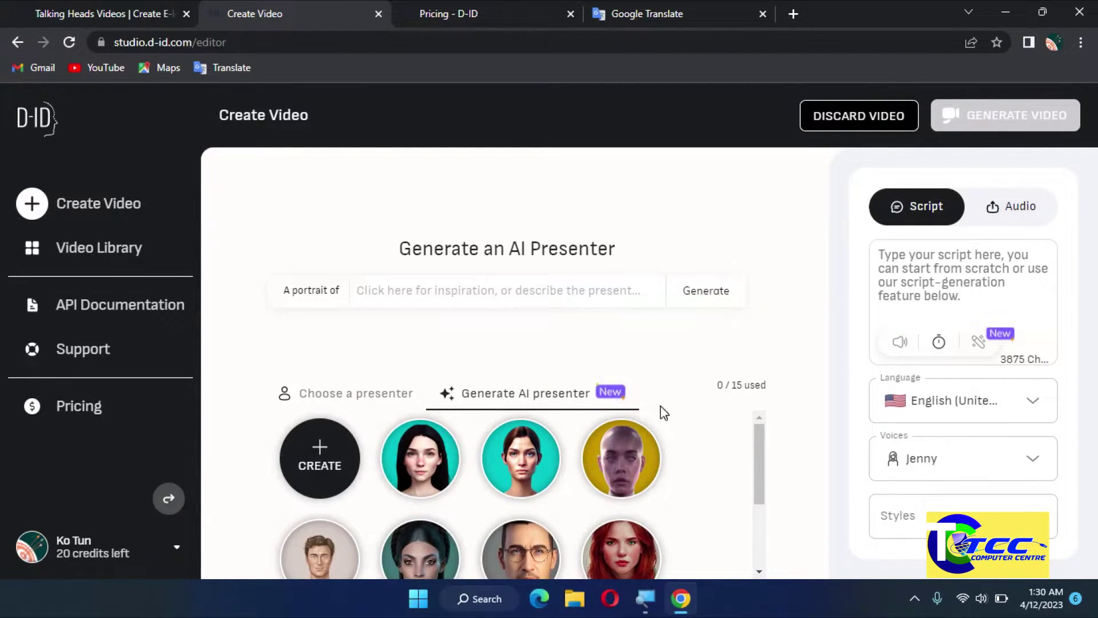
mouse_move(758, 485)
left_mouse_down()
mouse_move(750, 511)
mouse_move(764, 483)
mouse_move(756, 465)
left_mouse_up()
left_click(372, 402)
scroll(544, 449, "down", 3)
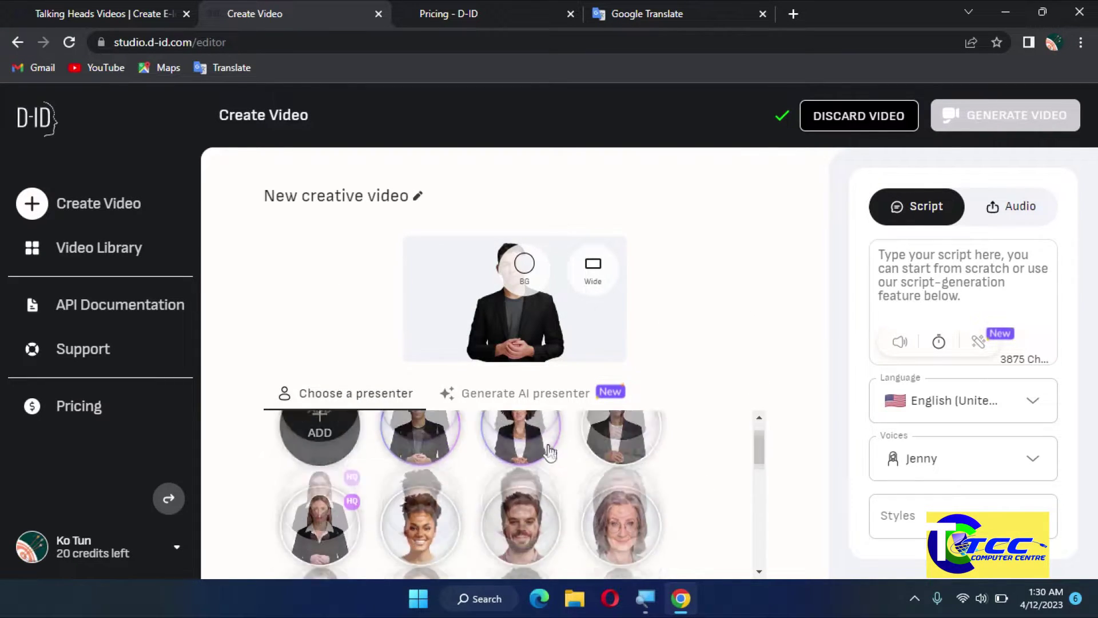
scroll(579, 470, "up", 3)
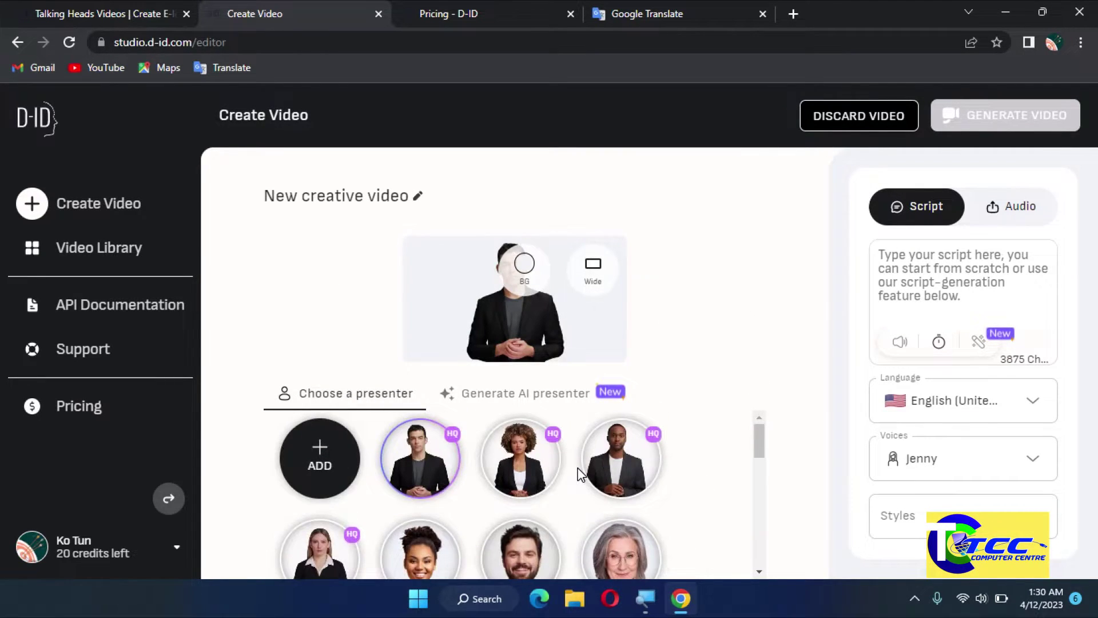
Add a custom presenter by uploading the image "green-background-" from the Downloads folder
mouse_move(338, 463)
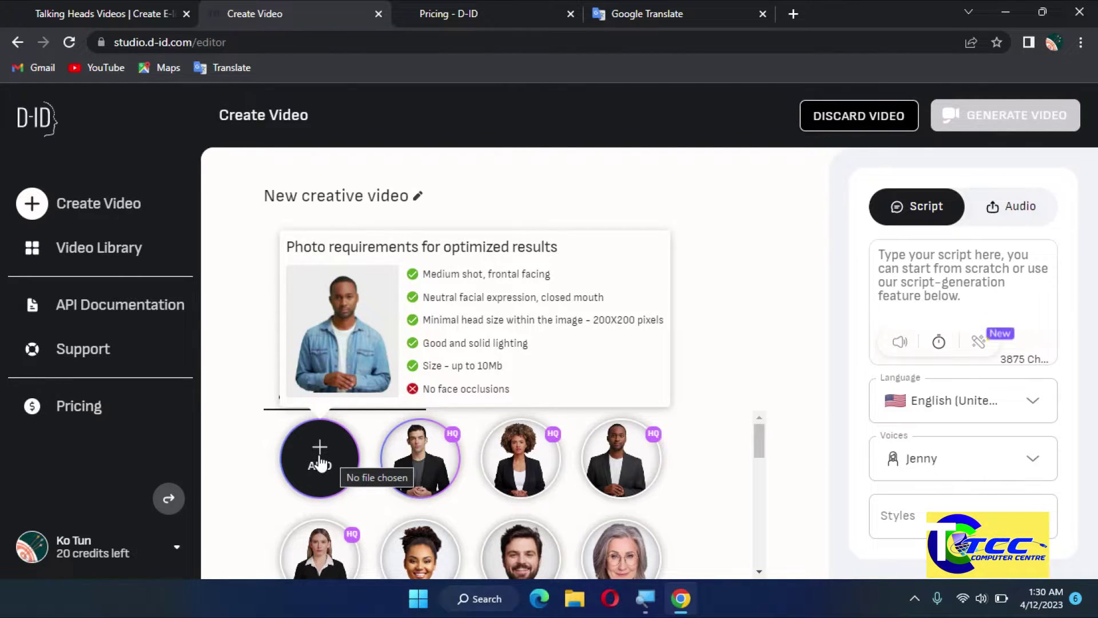
left_click(320, 461)
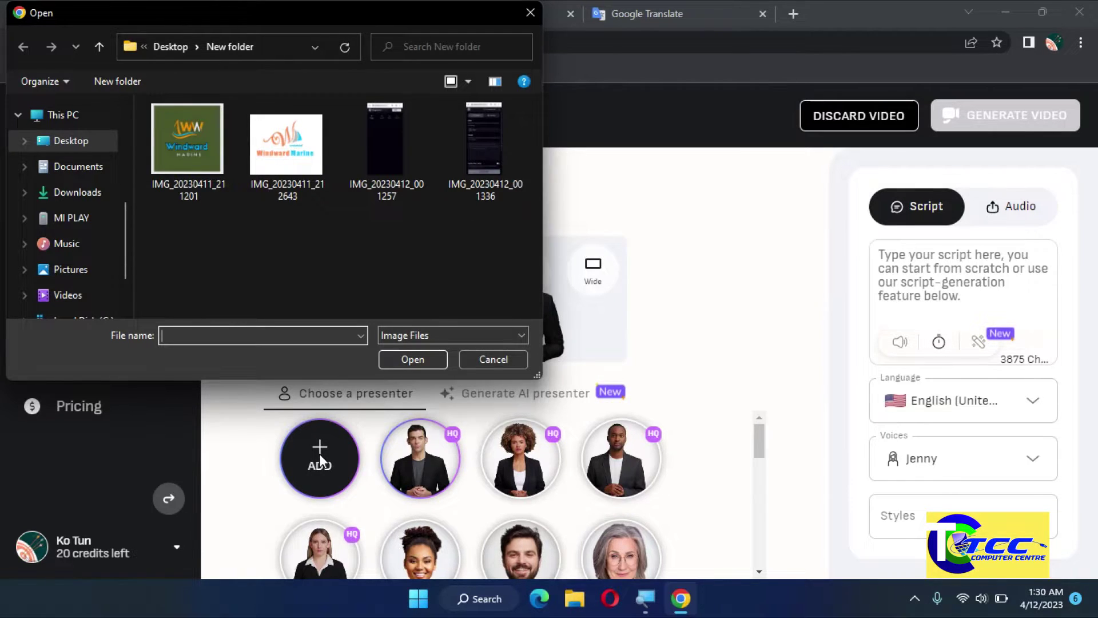
left_click(83, 192)
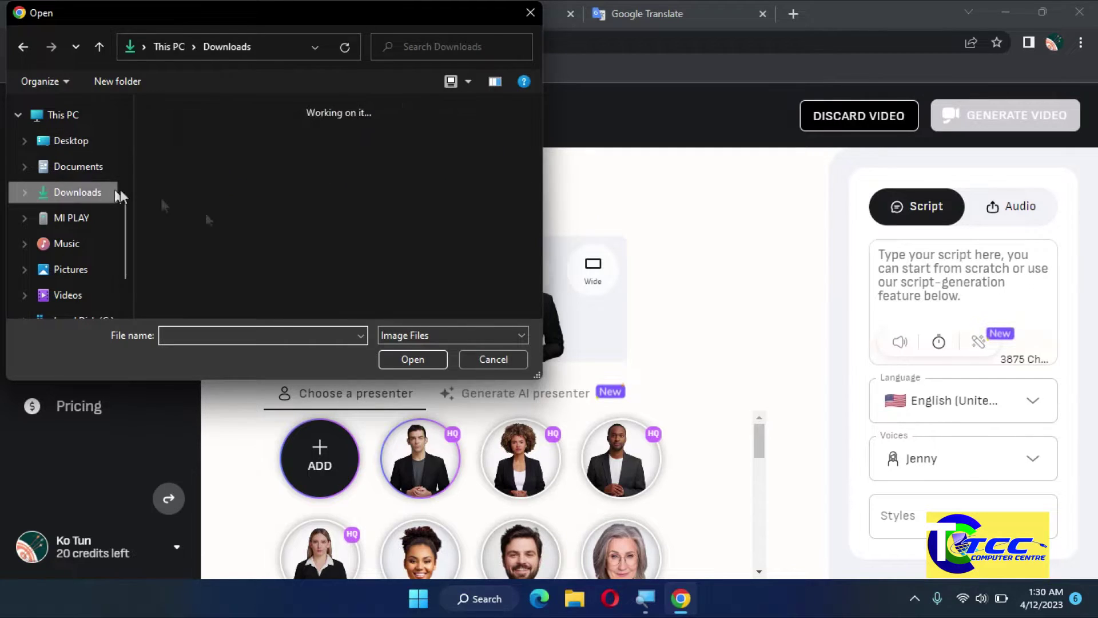
left_click(373, 153)
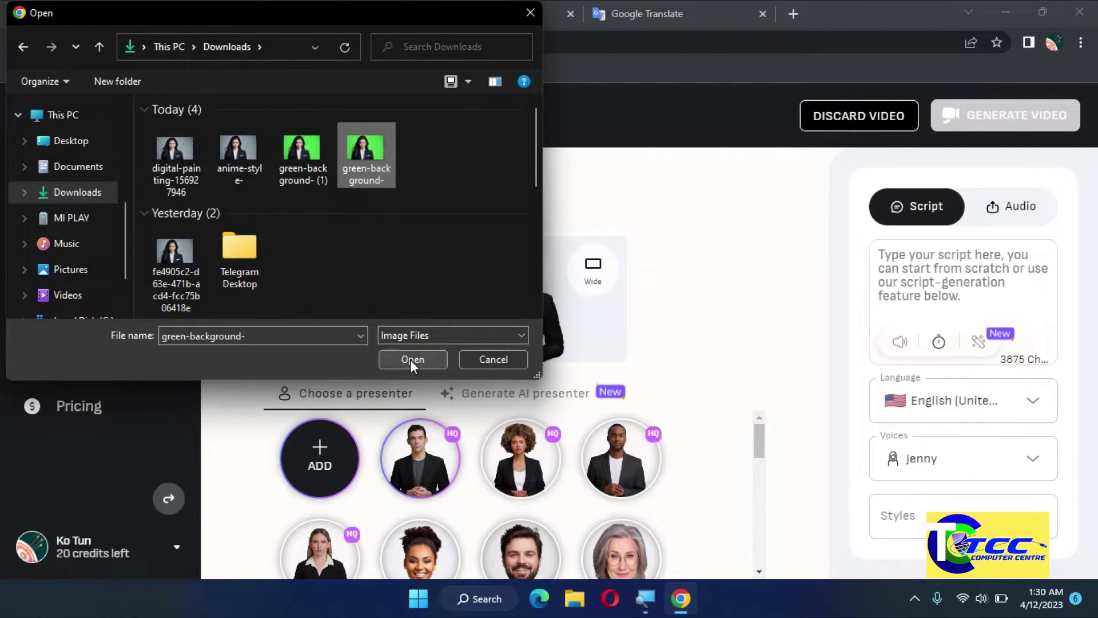
left_click(412, 359)
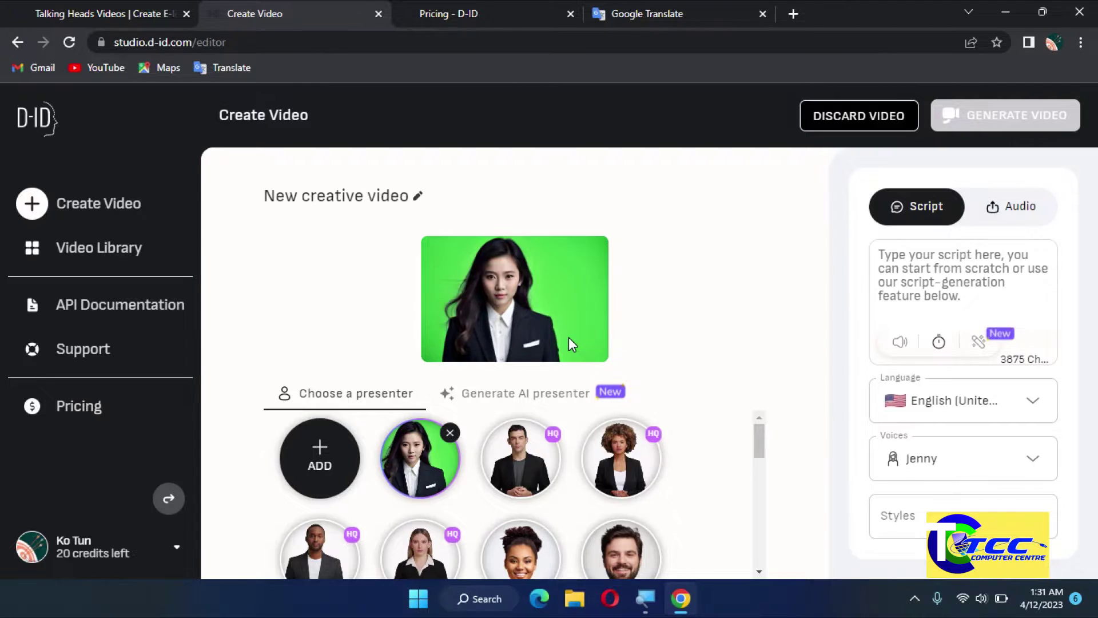
Search Google in a new browser tab for "remove background ai"
left_click(793, 14)
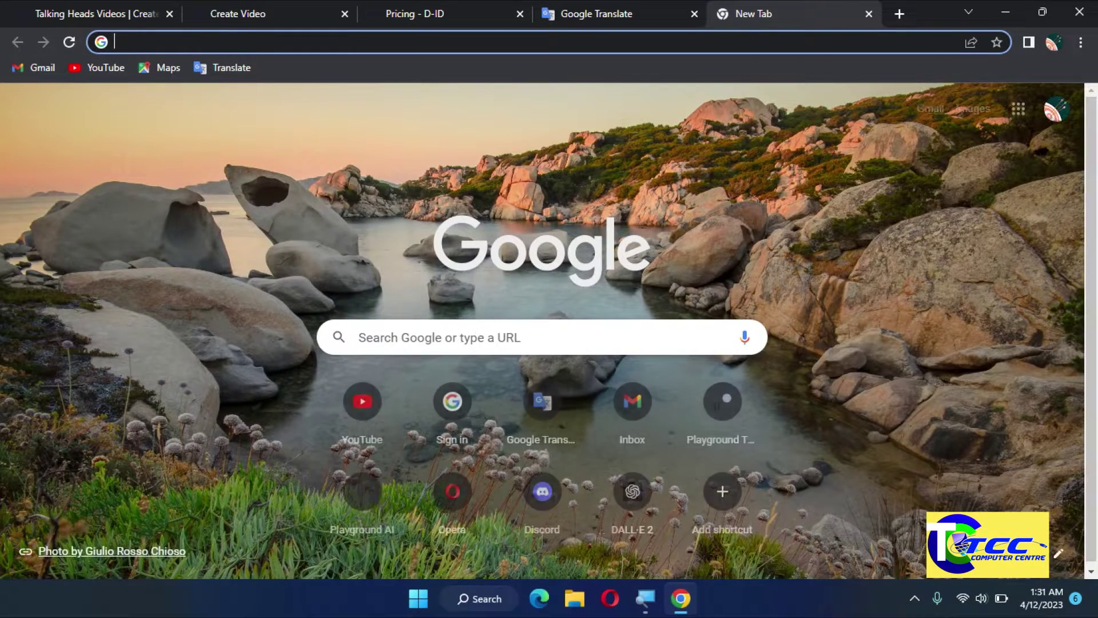
left_click(478, 320)
type("g")
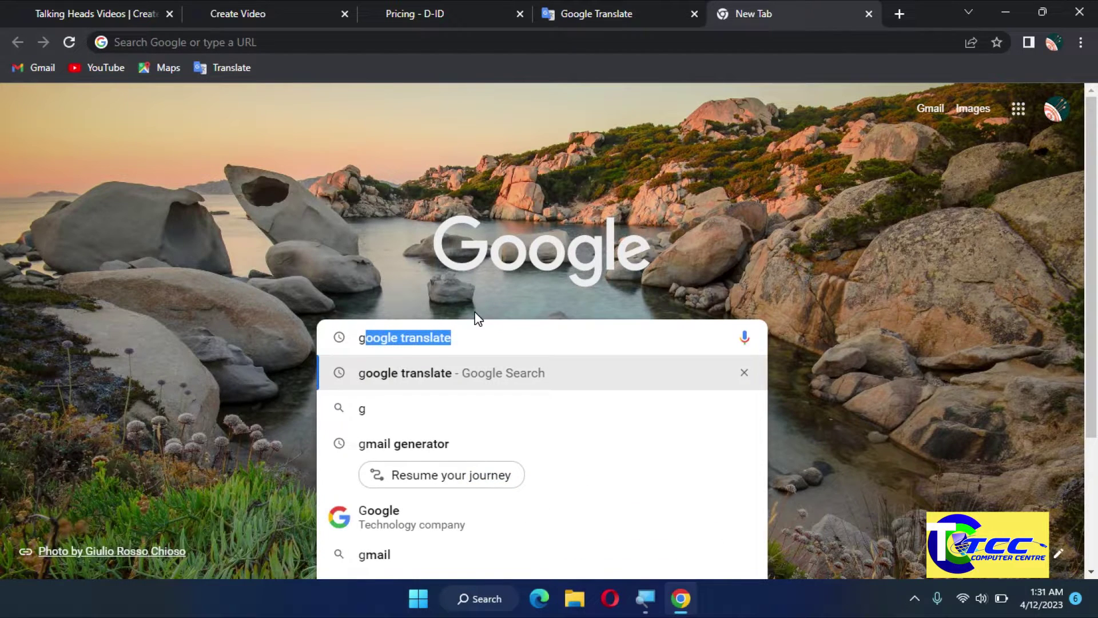
key("BackSpace")
key("BackSpace")
type("remove back")
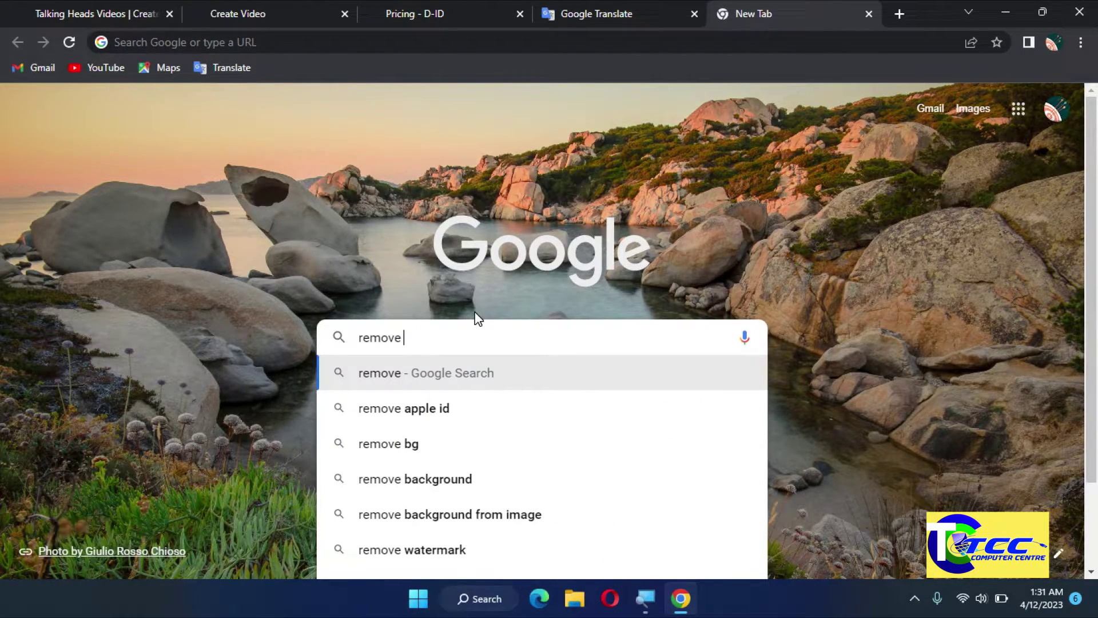
type("ground ai")
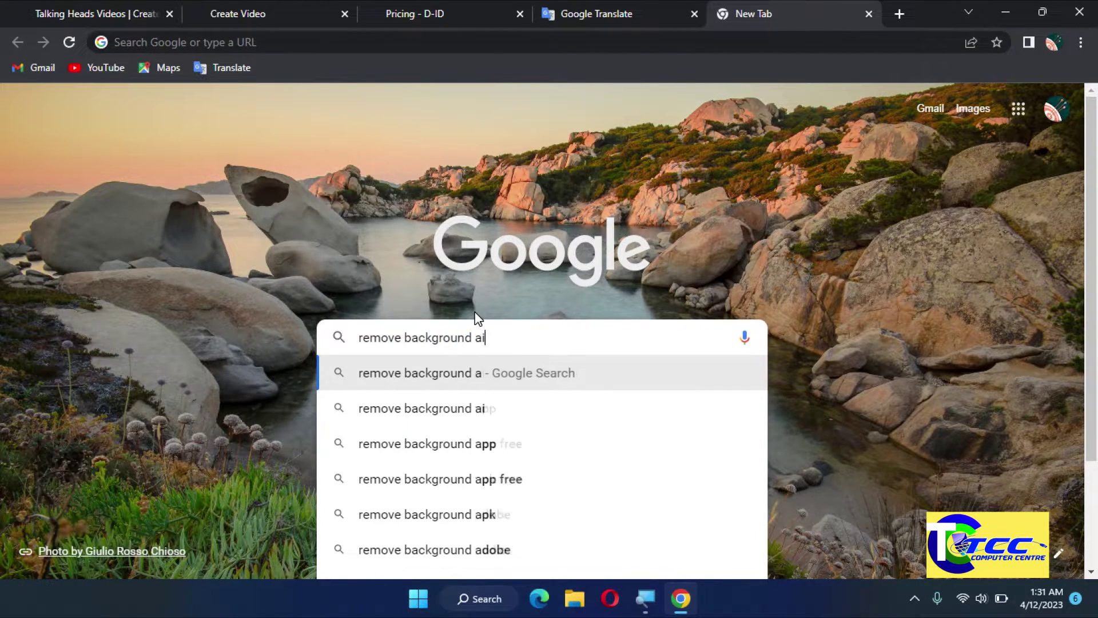
key("Return")
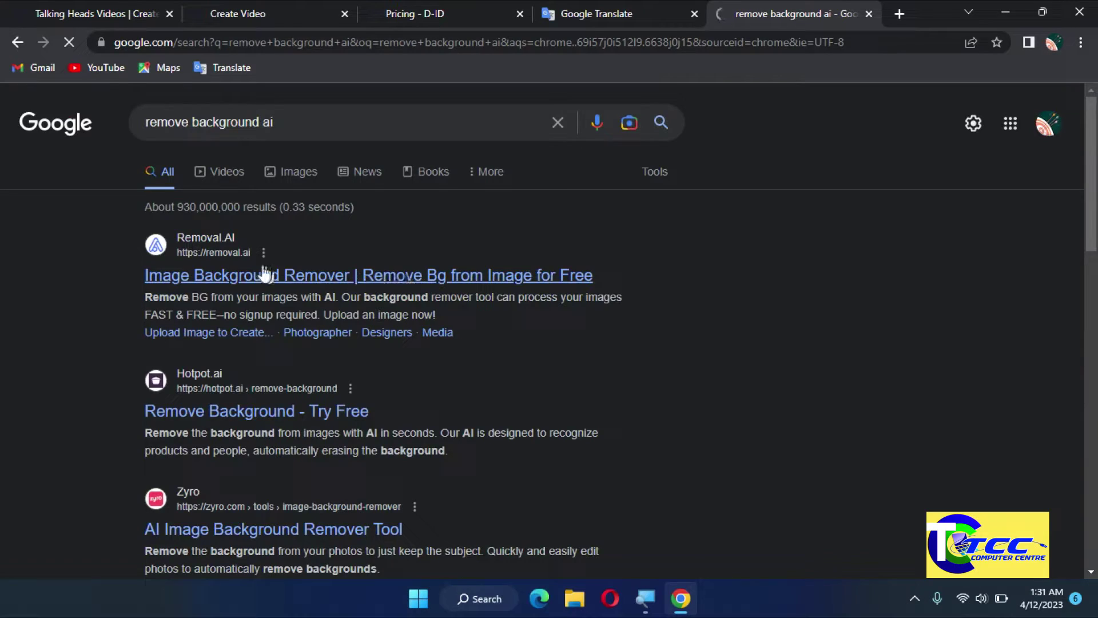
Open the Removal.AI site from the results and remove the background of the "anime-style-" image from the Downloads folder
left_click(212, 246)
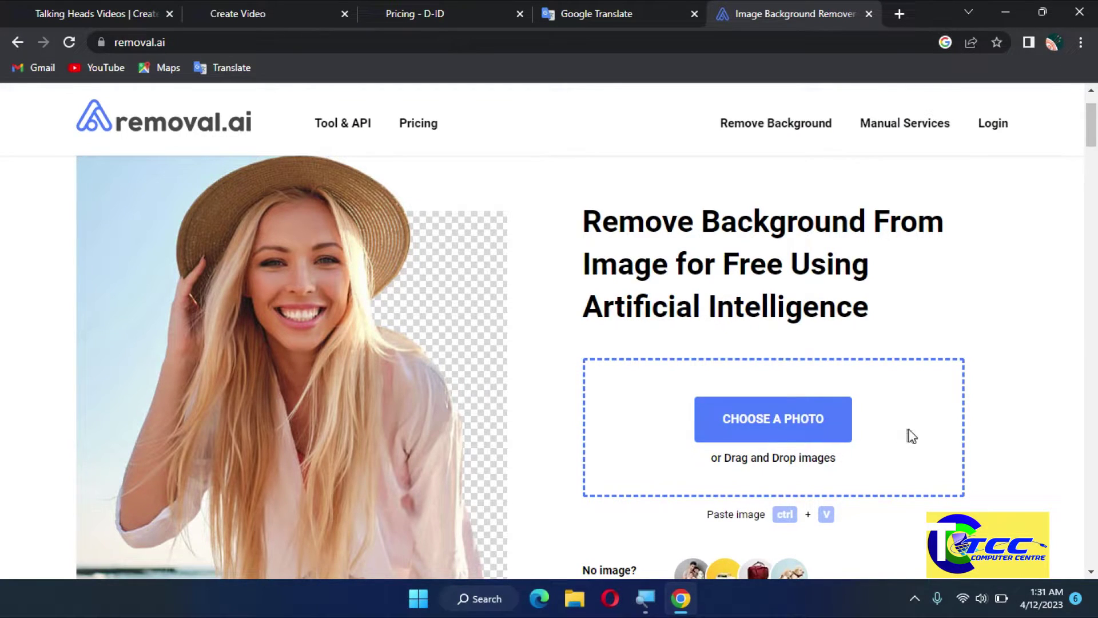
left_click(780, 418)
left_click(237, 153)
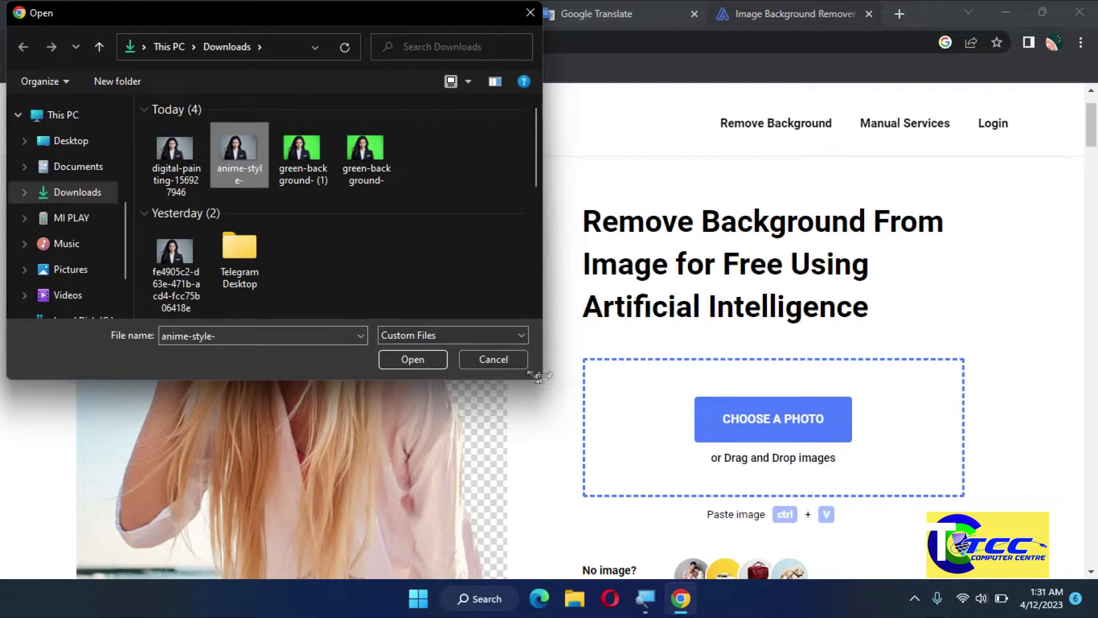
left_click(427, 359)
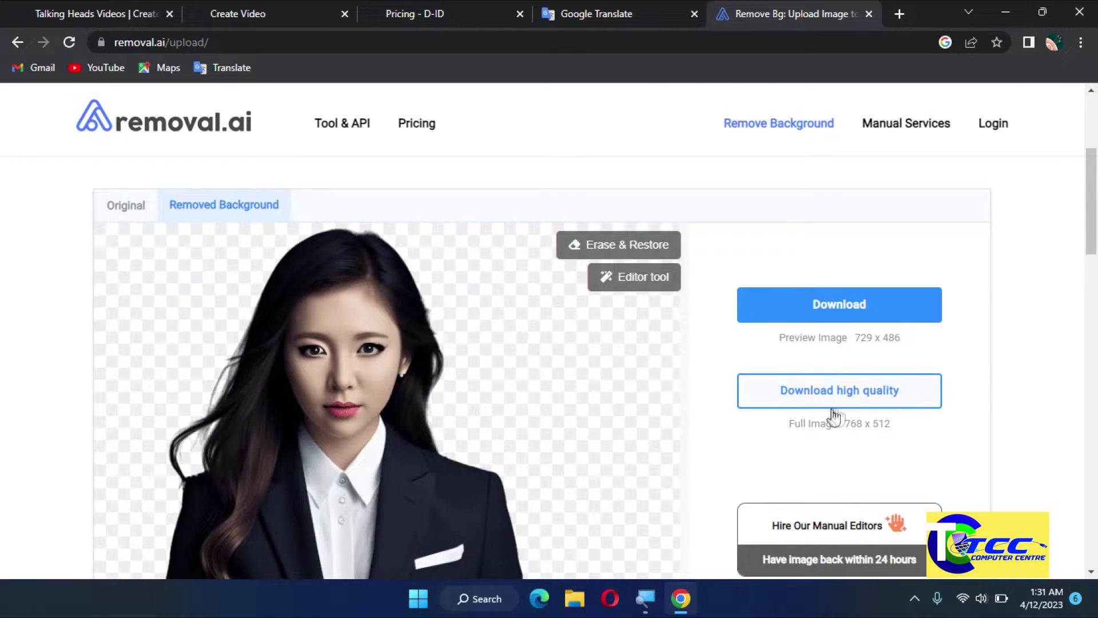
scroll(446, 346, "down", 2)
scroll(467, 359, "down", 2)
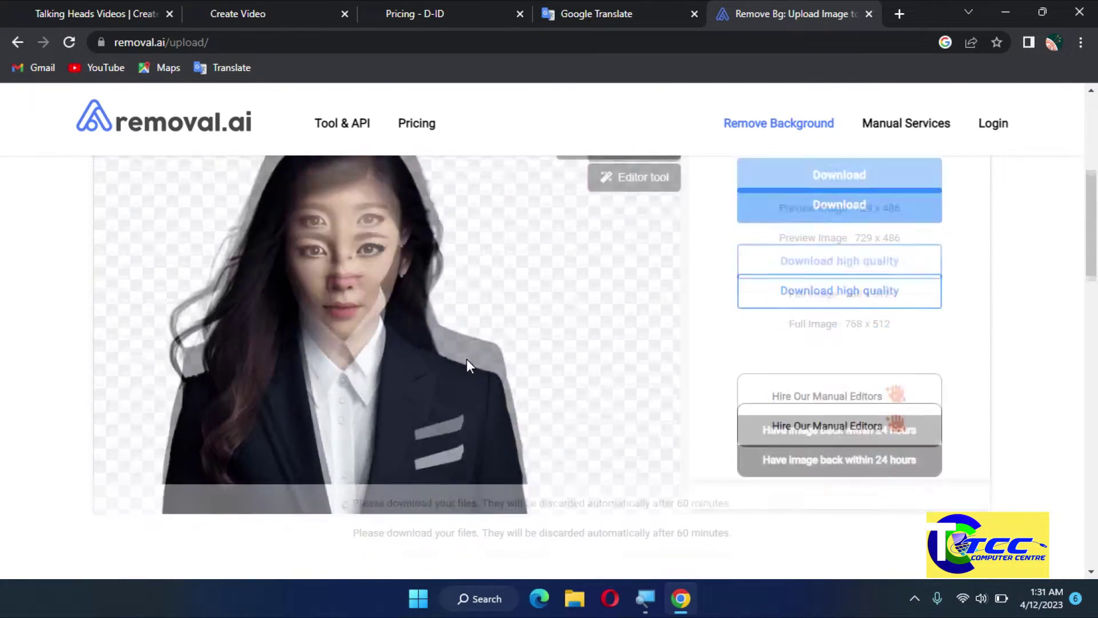
scroll(469, 328, "up", 3)
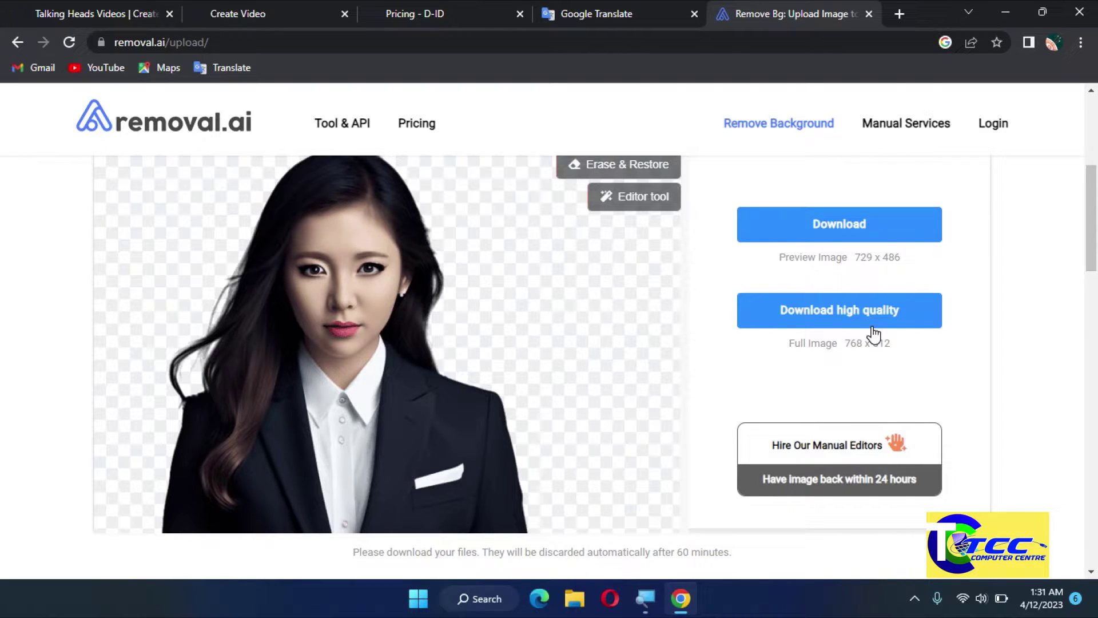
scroll(620, 341, "up", 1)
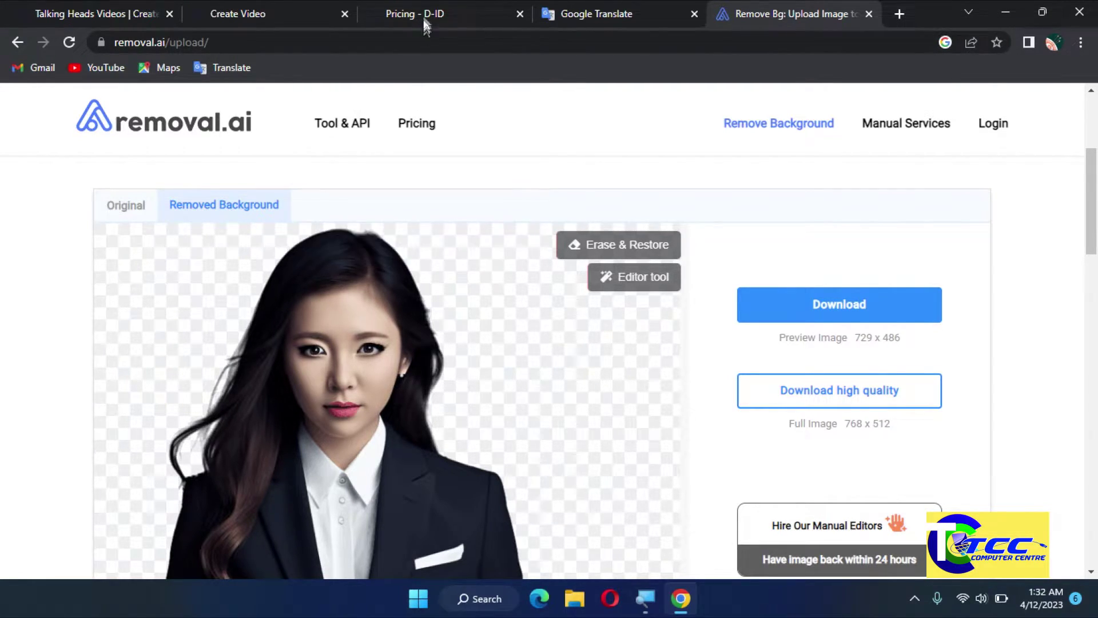
Copy the entire Burmese weather news text from the Google Translate source field
left_click(273, 15)
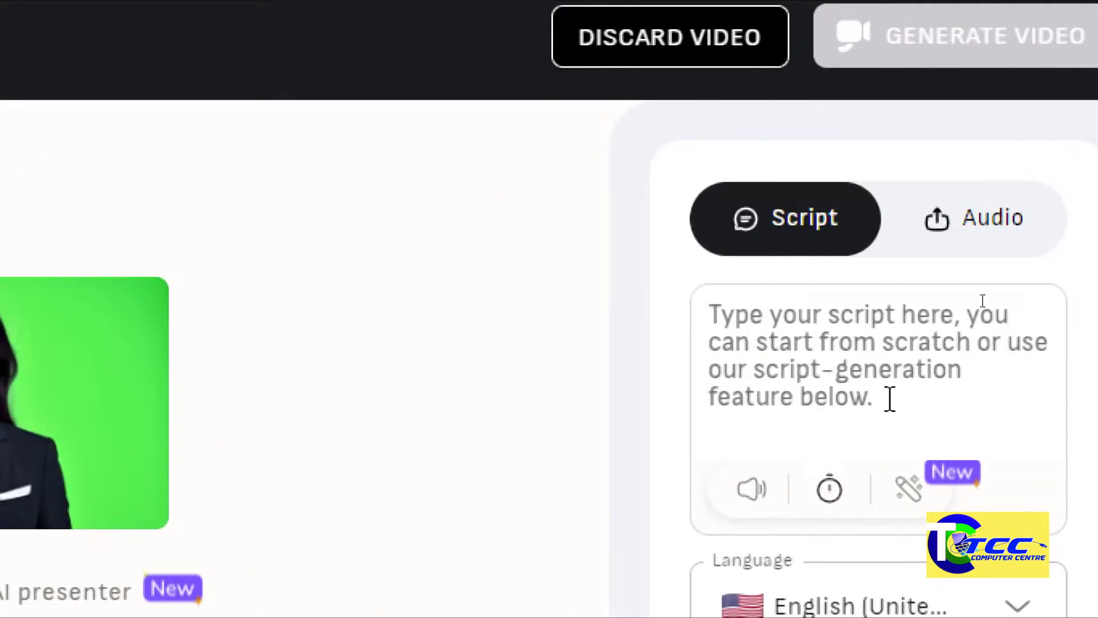
left_click(893, 400)
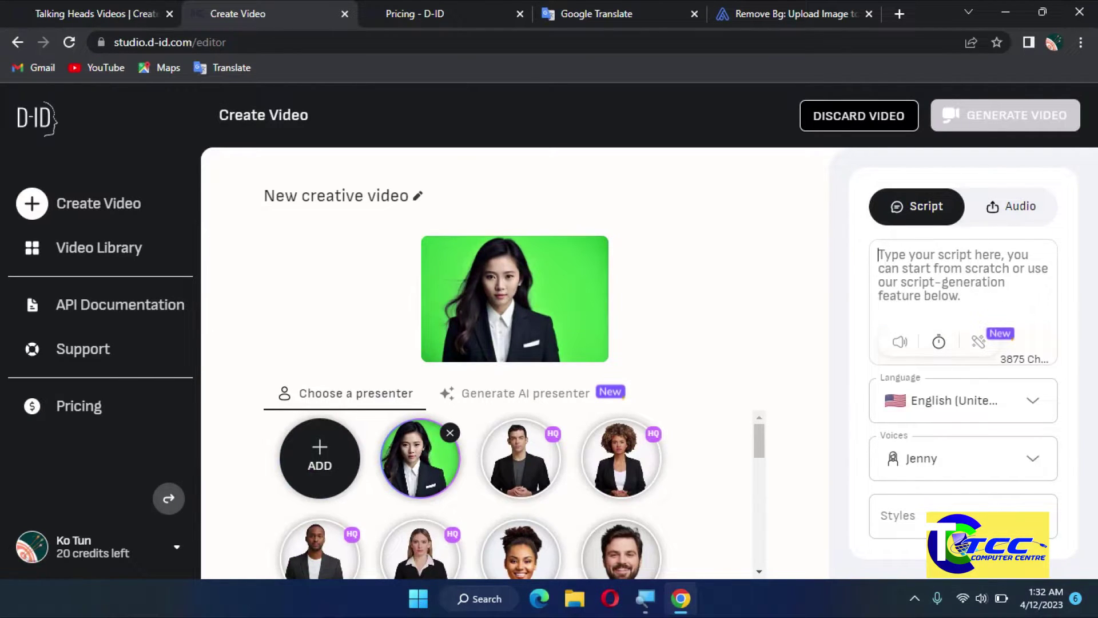
left_click(627, 16)
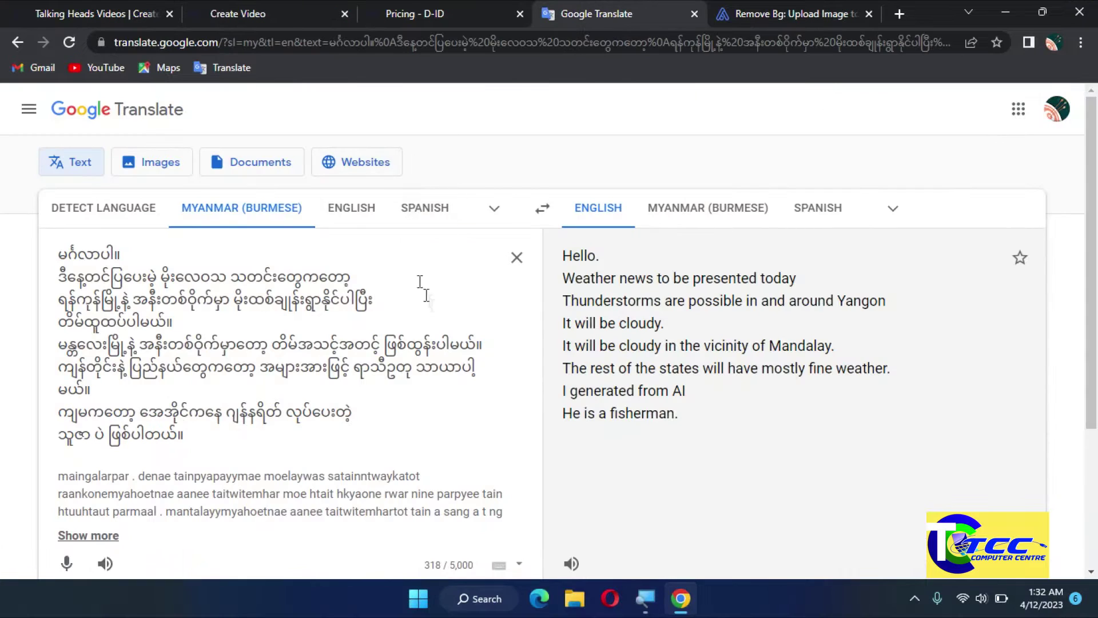
left_click_drag(236, 458, 53, 239)
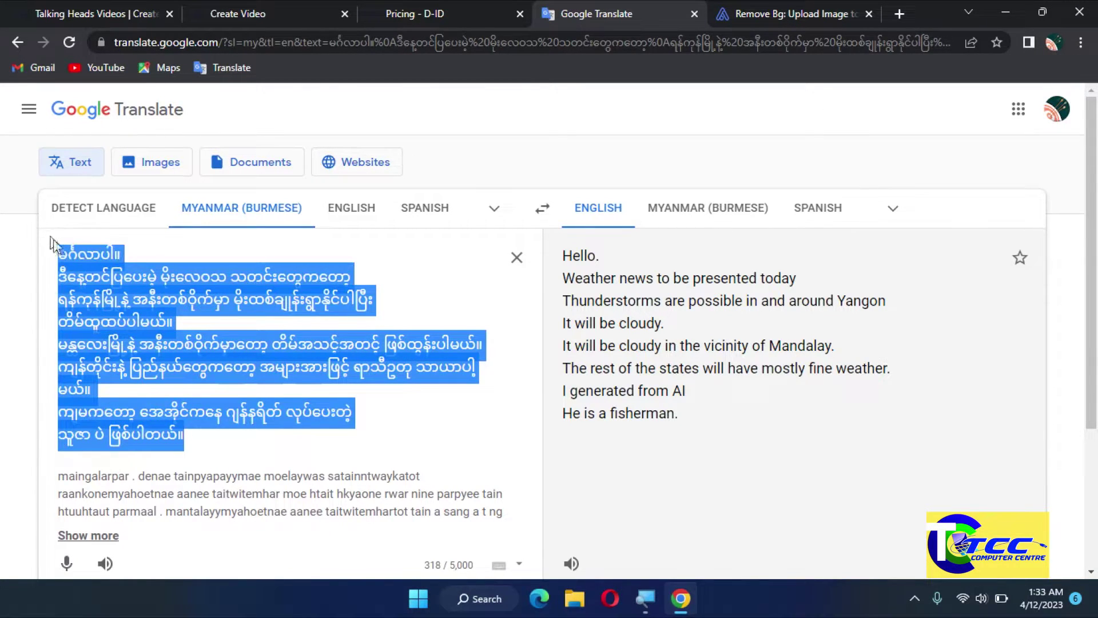
right_click(117, 257)
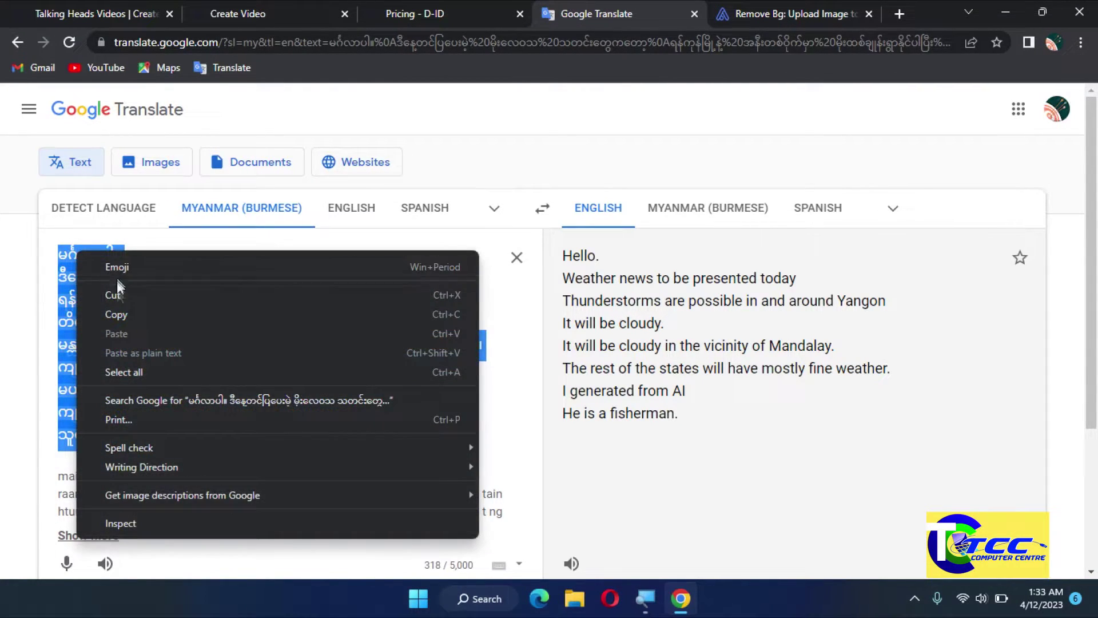
left_click(125, 313)
Paste the copied Burmese weather text into the script of the D-ID video and look through it
left_click(273, 19)
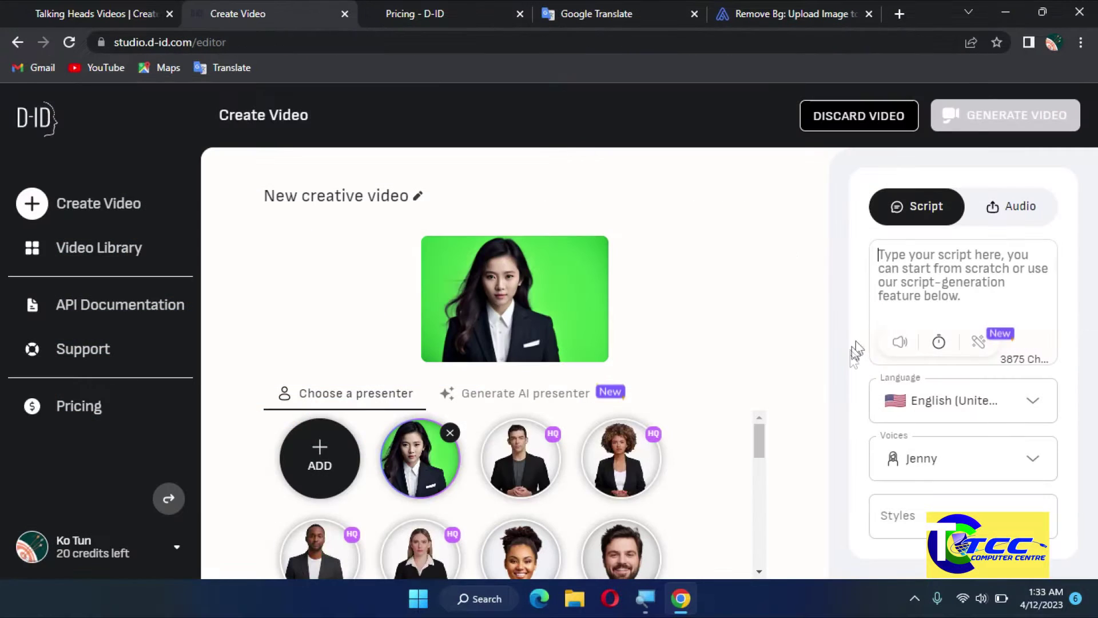
left_click(956, 297)
right_click(904, 259)
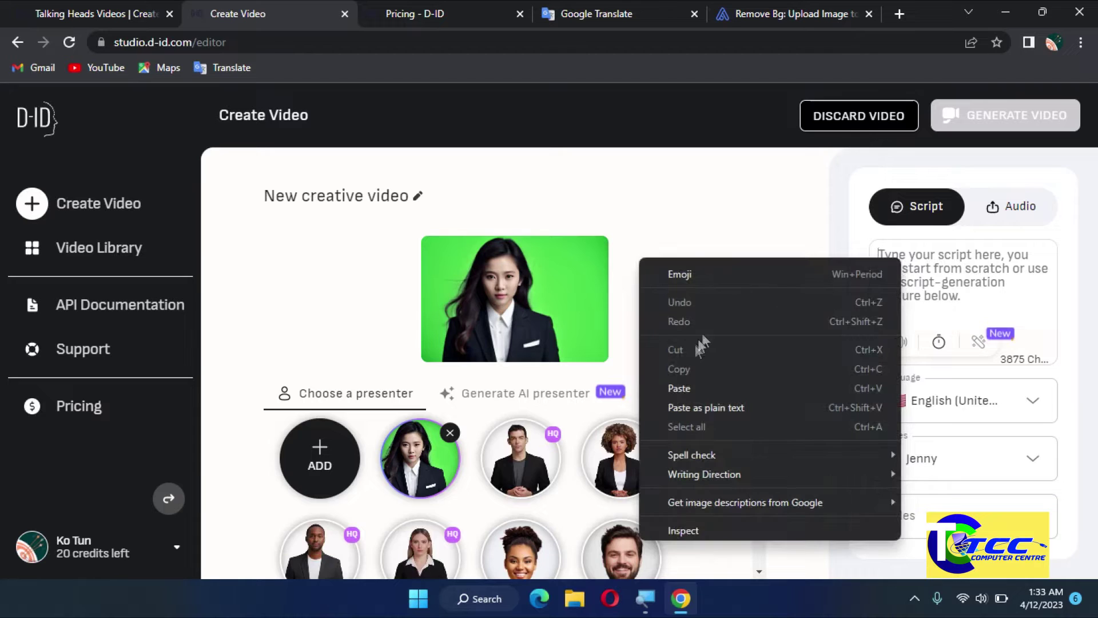
left_click(684, 383)
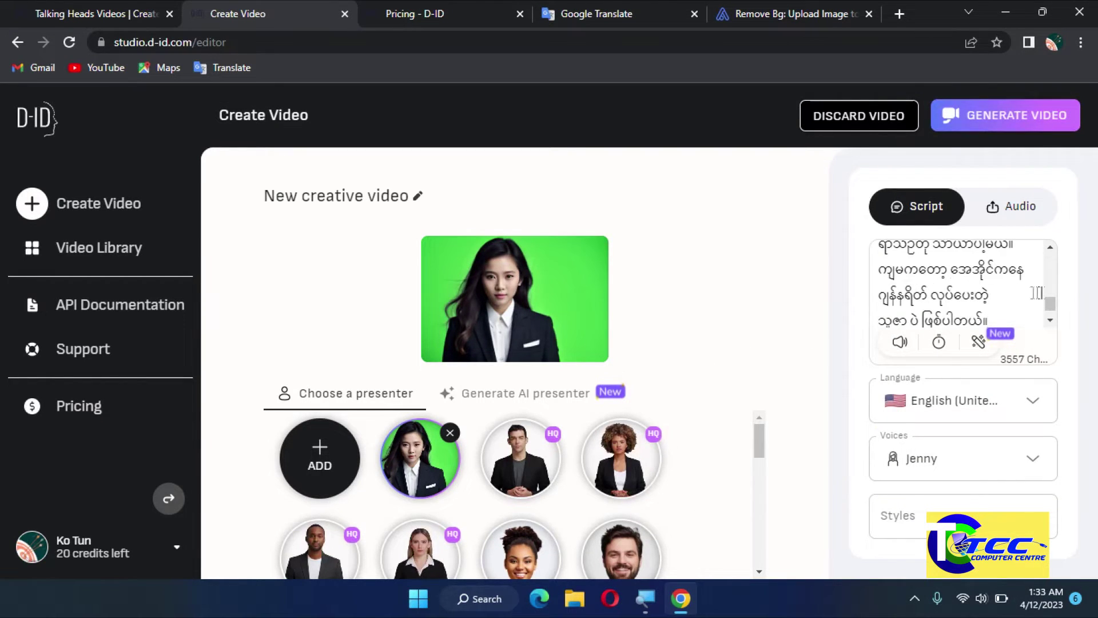
left_click_drag(1059, 309, 1055, 265)
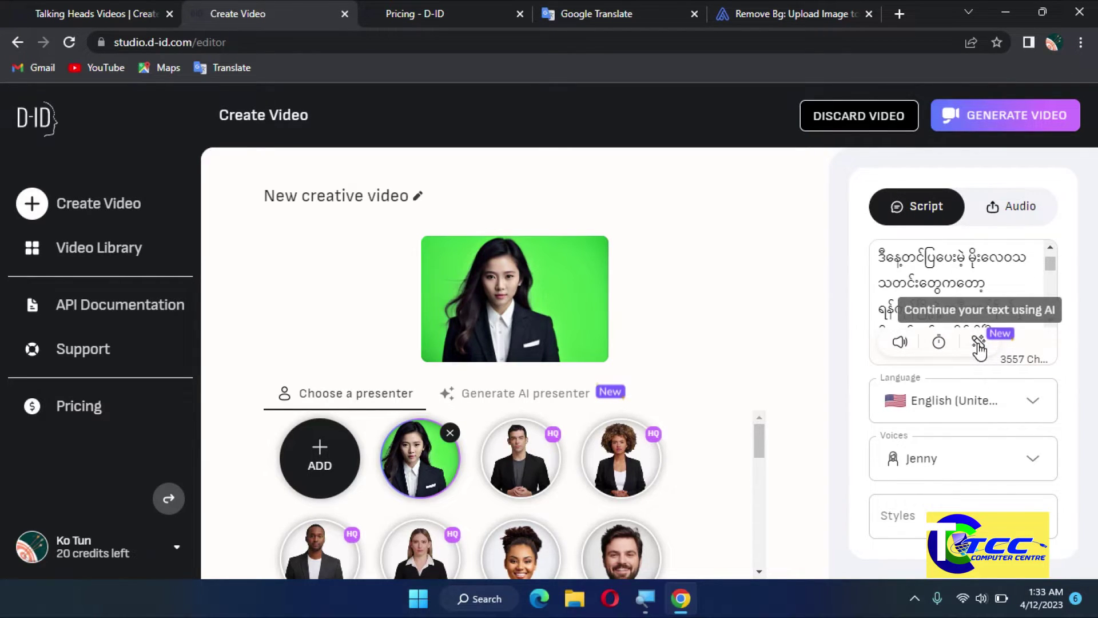
left_click(1050, 321)
scroll(1005, 316, "down", 5)
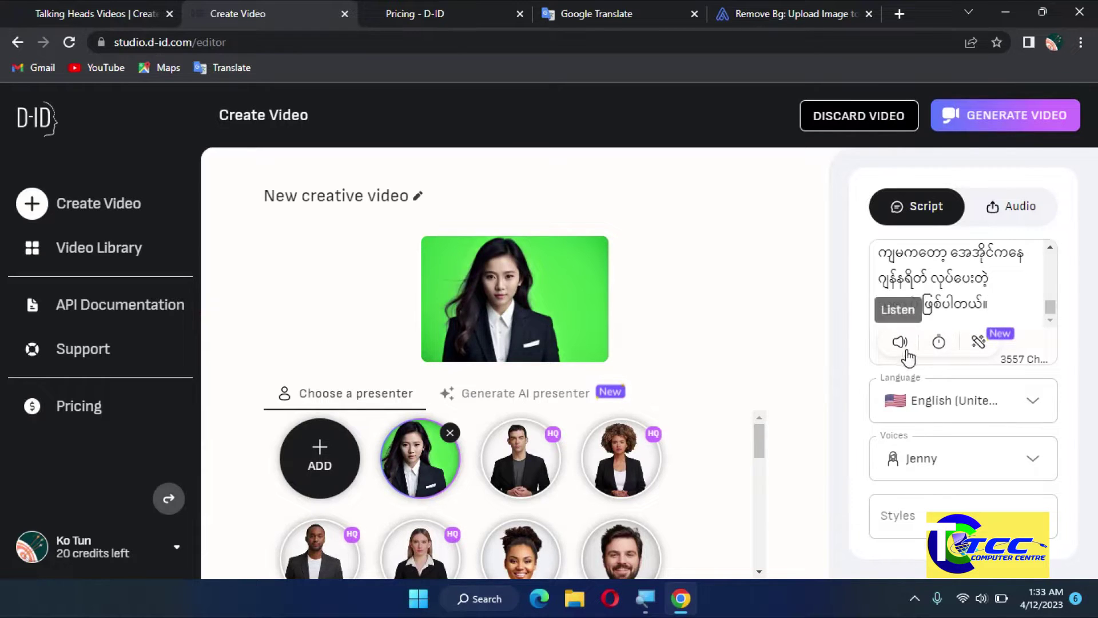
Set the script language to Burmese (Myanmar) and choose the female voice Nilar
scroll(973, 286, "up", 3)
left_click(961, 400)
scroll(963, 312, "up", 7)
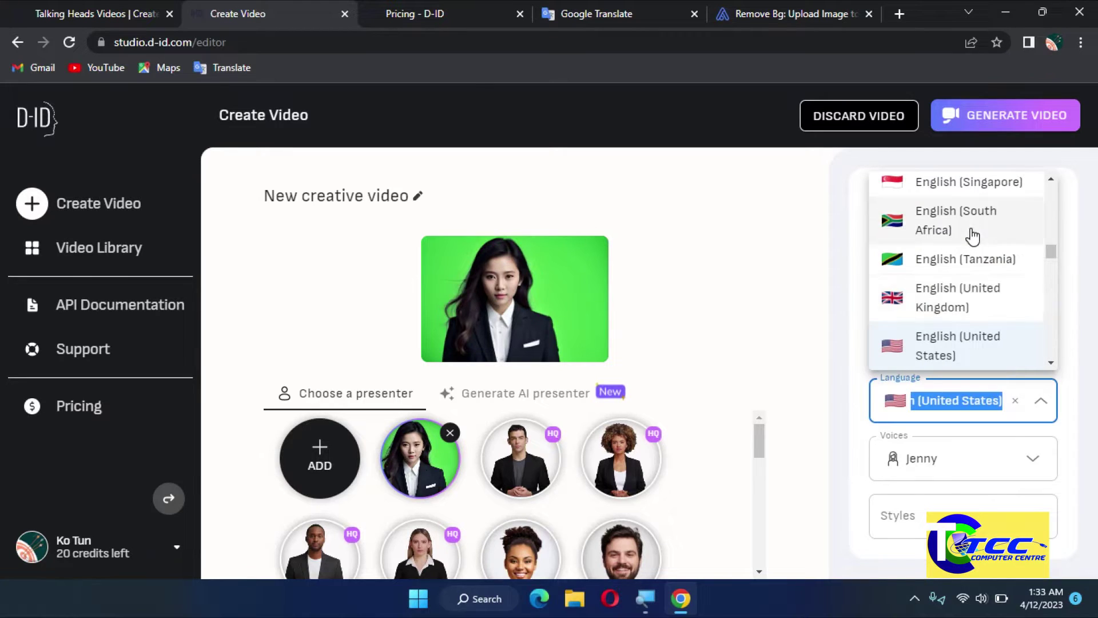
scroll(988, 269, "up", 5)
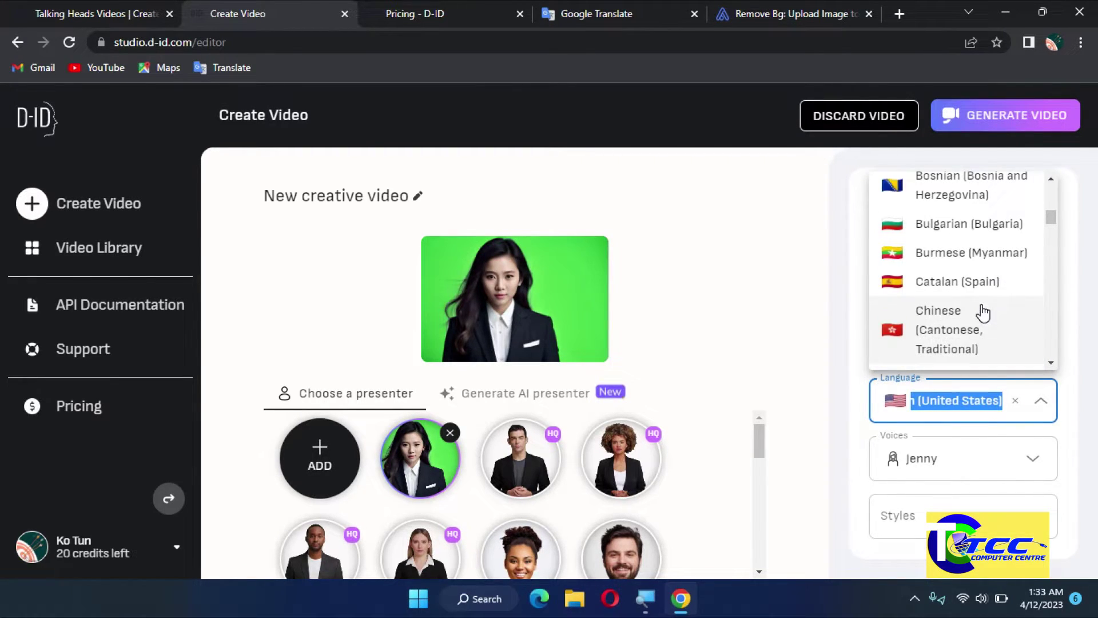
left_click(977, 252)
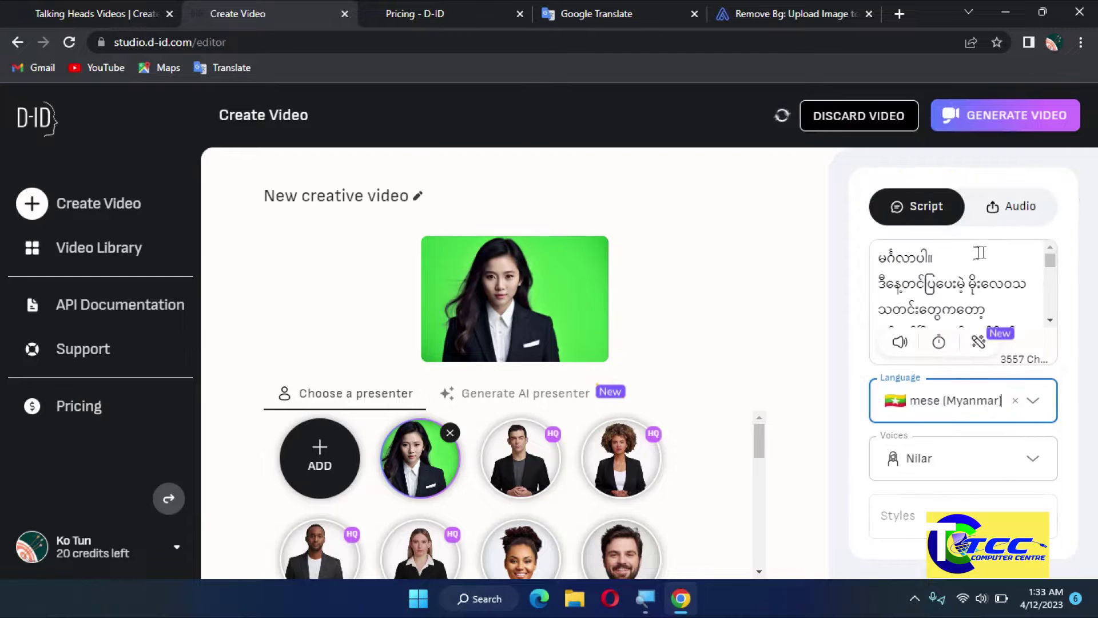
left_click(1032, 459)
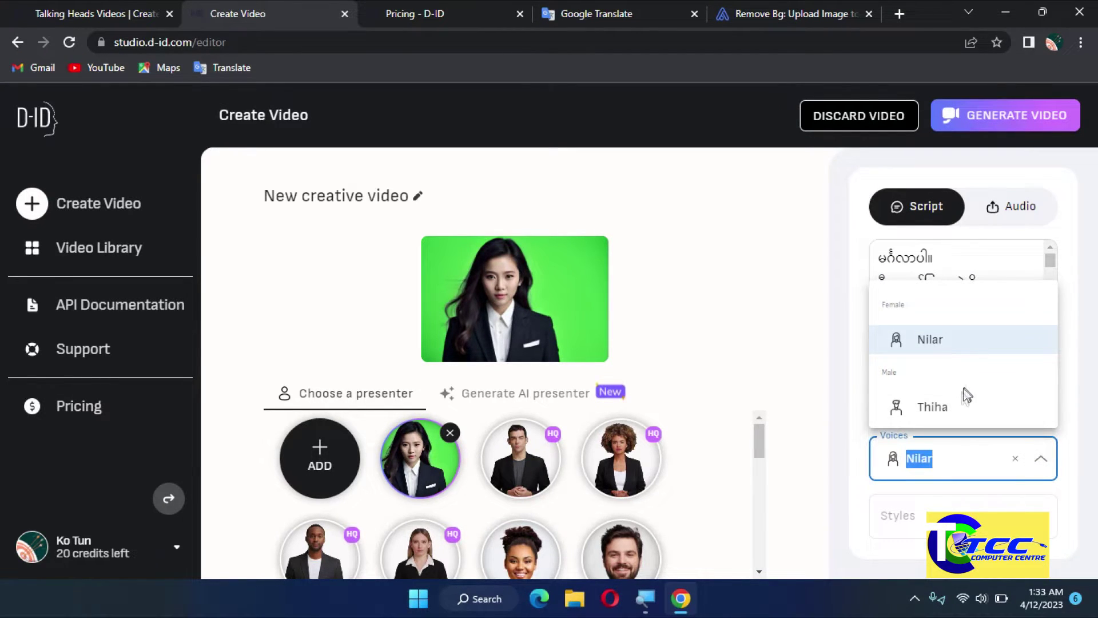
left_click(943, 343)
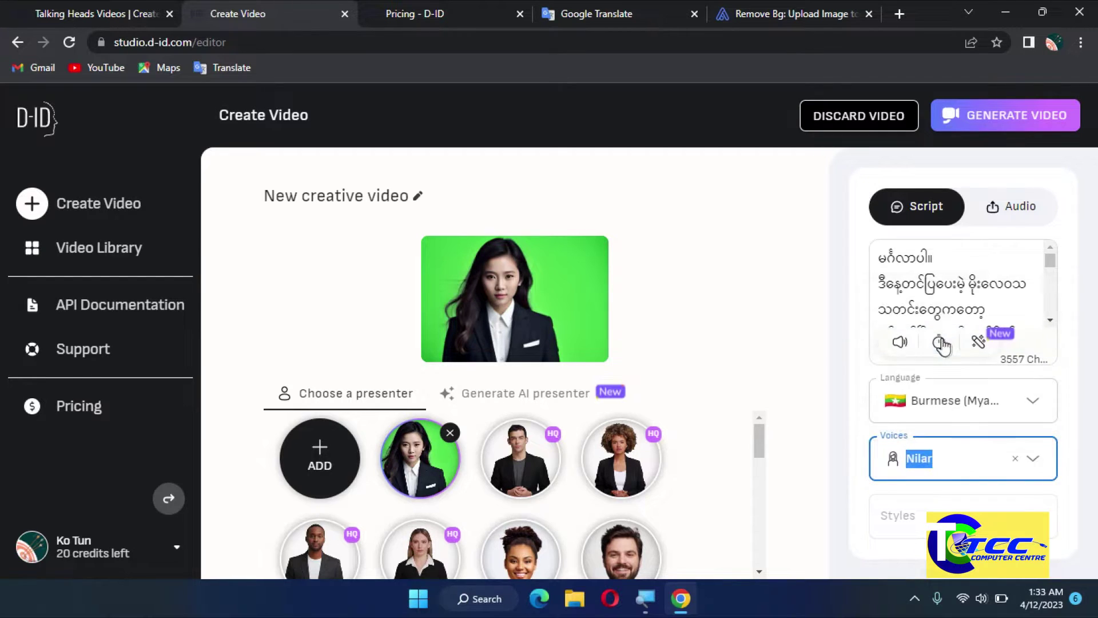
Listen to the voice preview of the script while following the text down to its last line
left_click(900, 343)
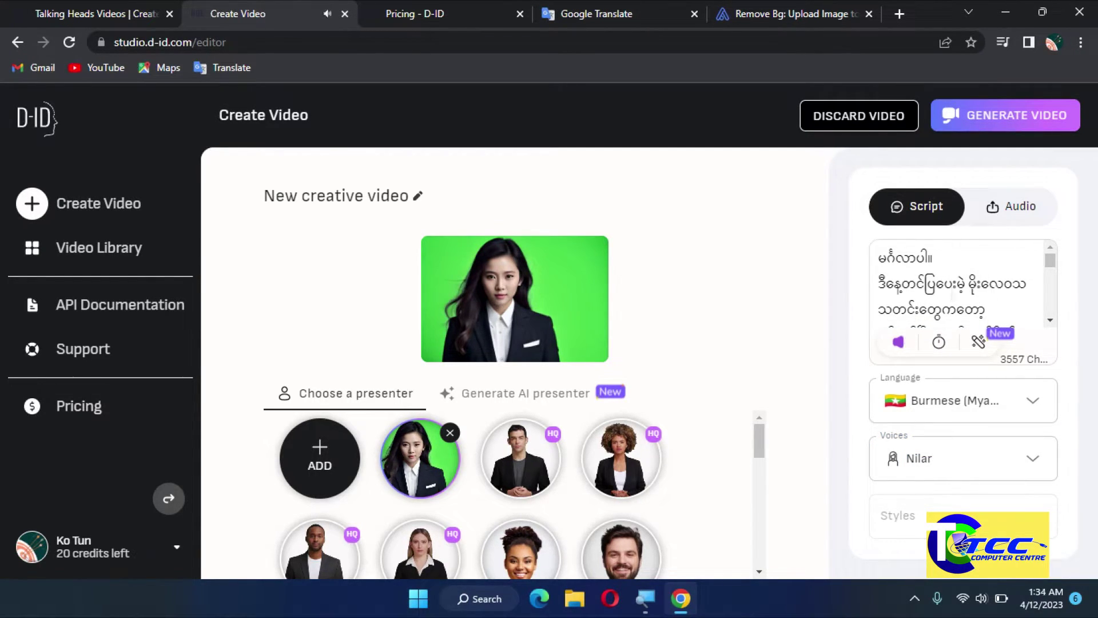
left_click(1051, 321)
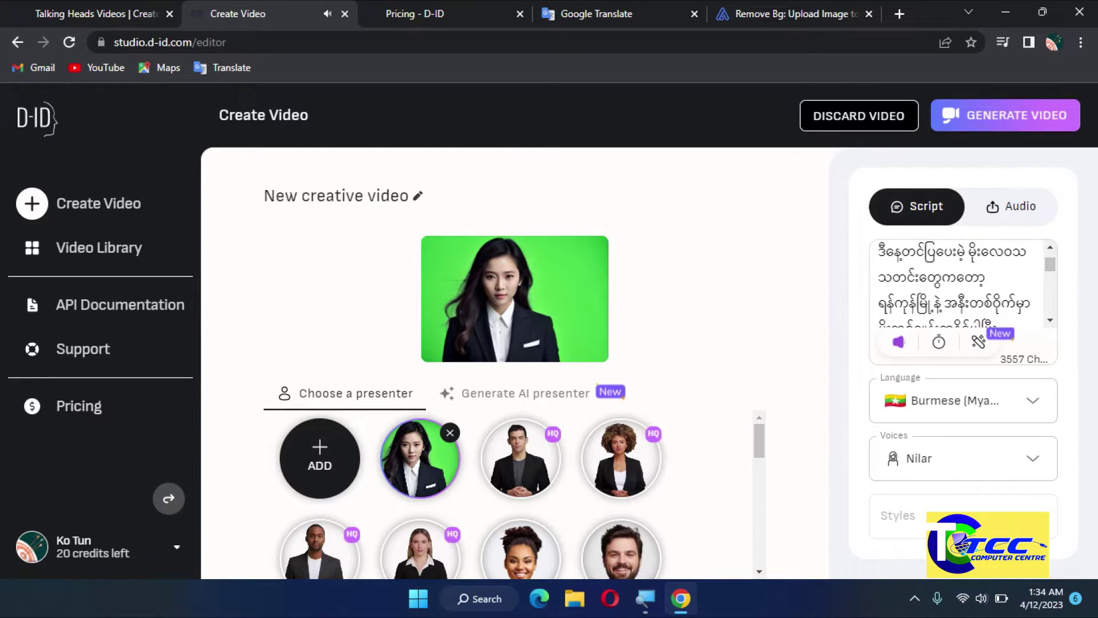
scroll(961, 283, "down", 2)
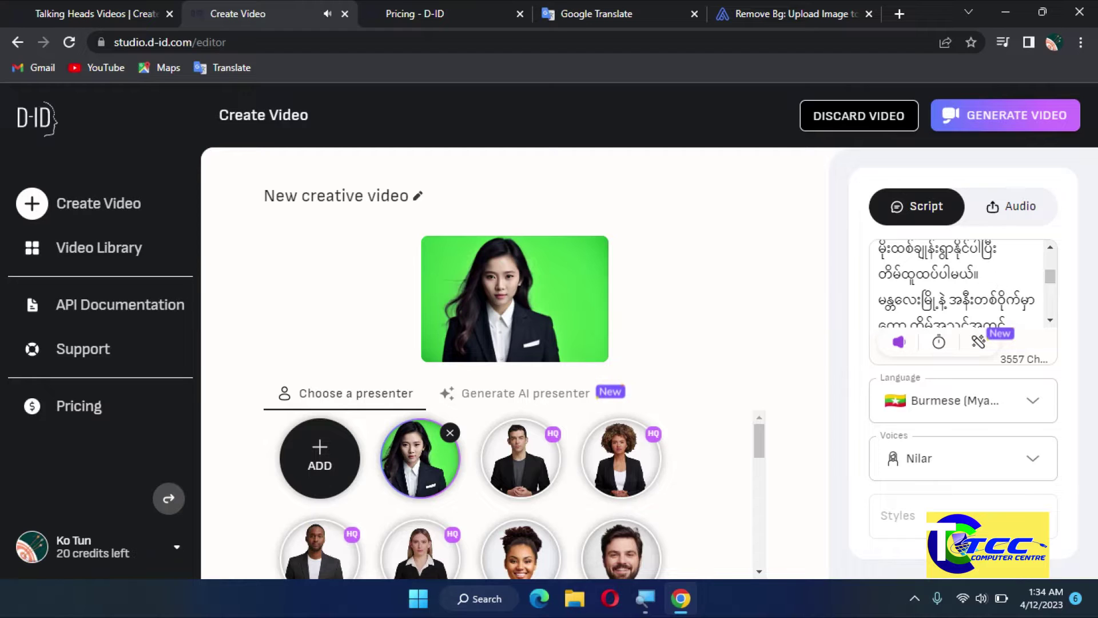
scroll(961, 283, "down", 1)
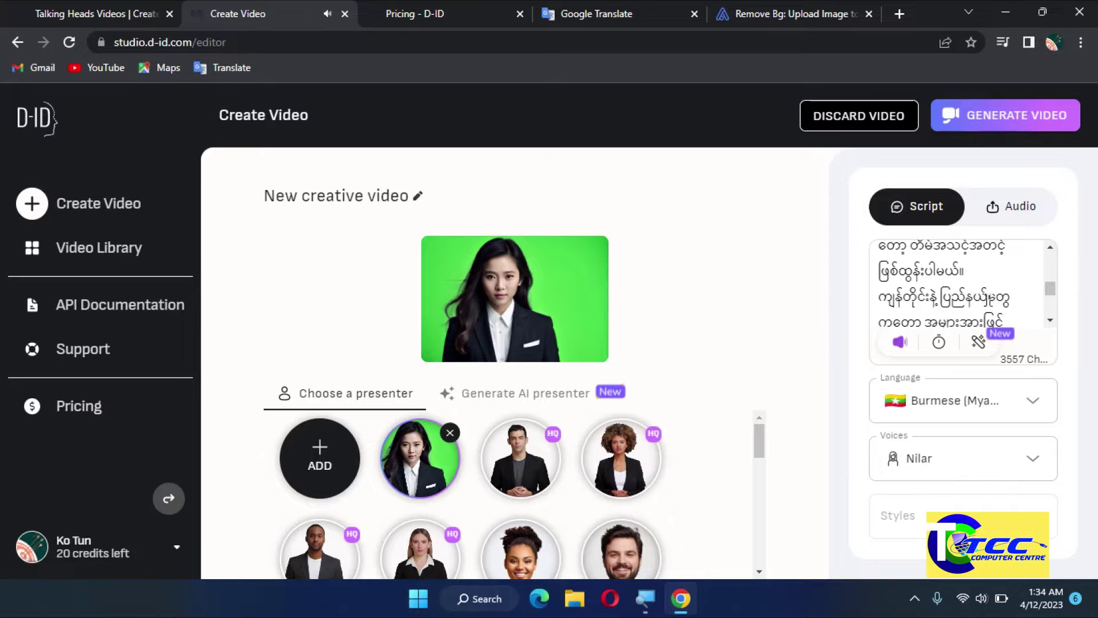
scroll(1002, 297, "down", 1)
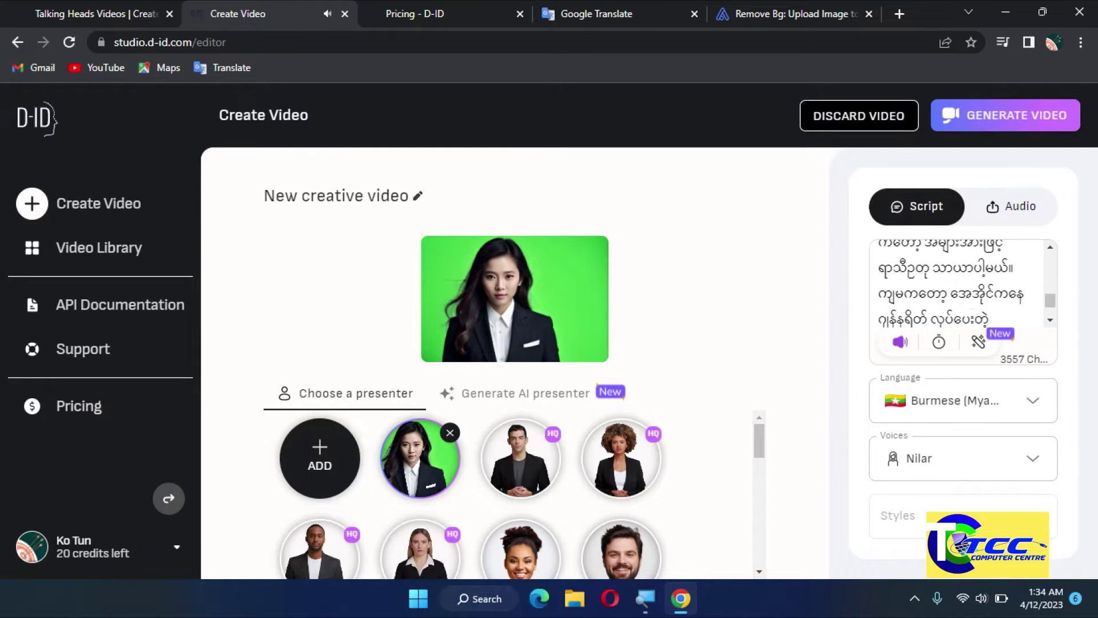
scroll(964, 312, "down", 1)
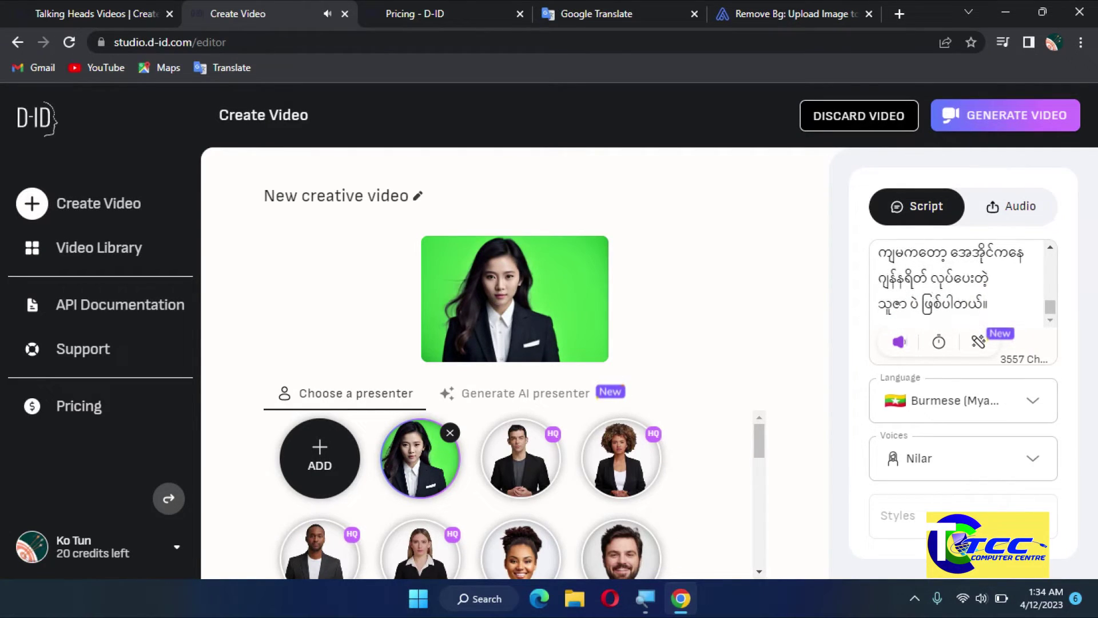
Replace the Burmese word "ဂျန်နရိတ်" near the end of the script with the English word "generate"
left_click_drag(928, 279, 878, 279)
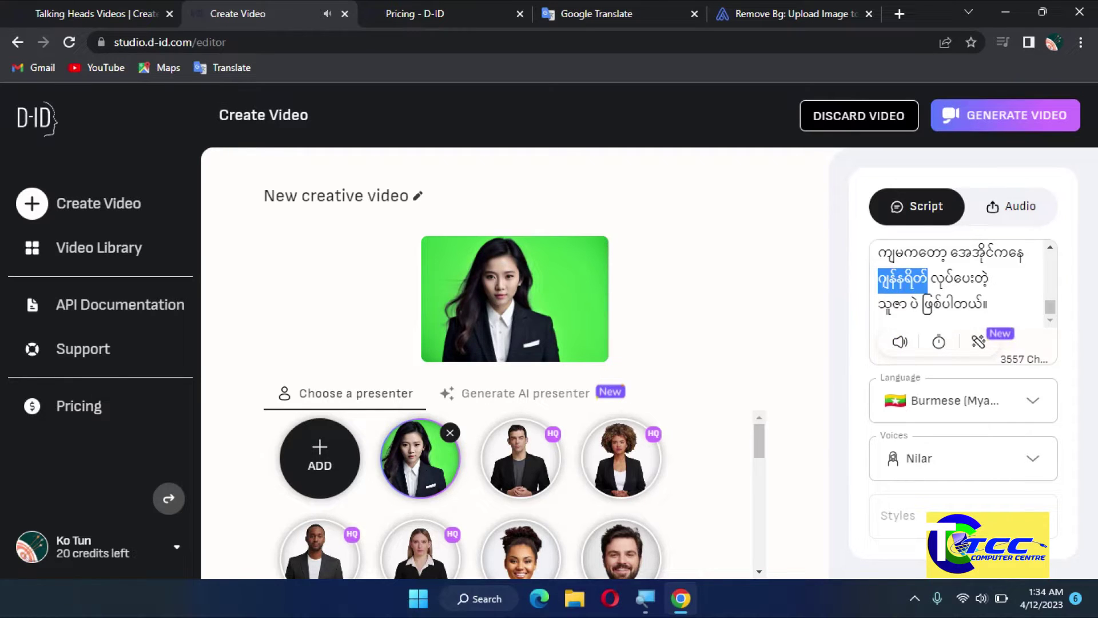
key("BackSpace")
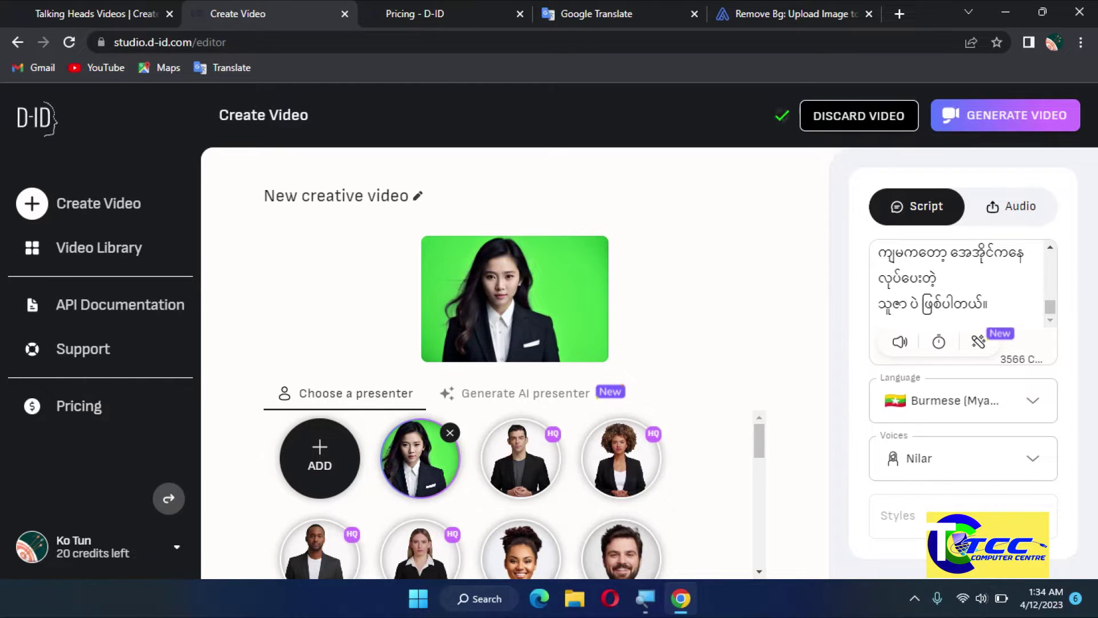
key("ctrl+shift")
type("ဦ")
key("BackSpace")
type("generate")
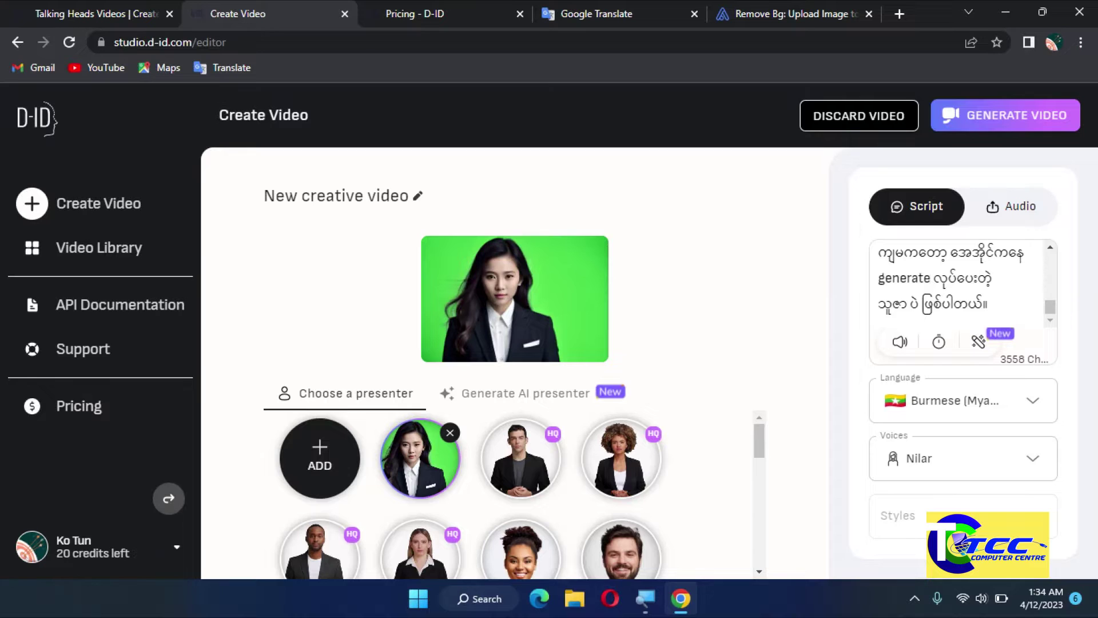
Remove the extra "ပါ" in the script's Yangon sentence so that the verb reads "ရွာနိုင်ပြီး"
scroll(956, 283, "up", 2)
scroll(956, 283, "up", 3)
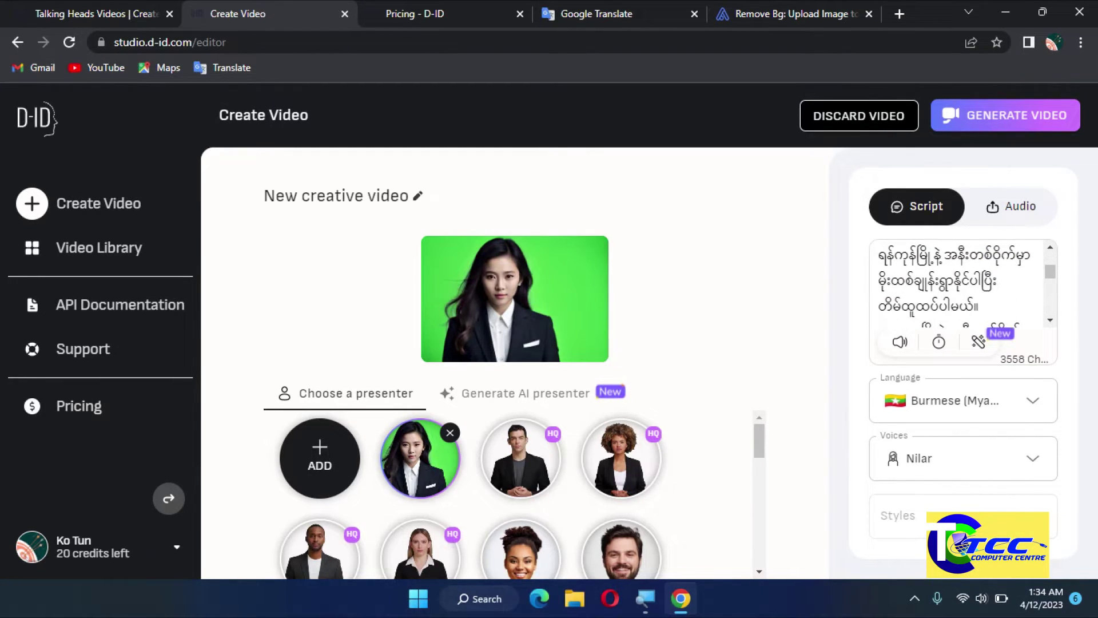
key("Left")
key("Left")
key("Left")
key("Right")
type("့်")
Play the voice preview of the corrected script and follow the text down to its last lines
left_click(899, 338)
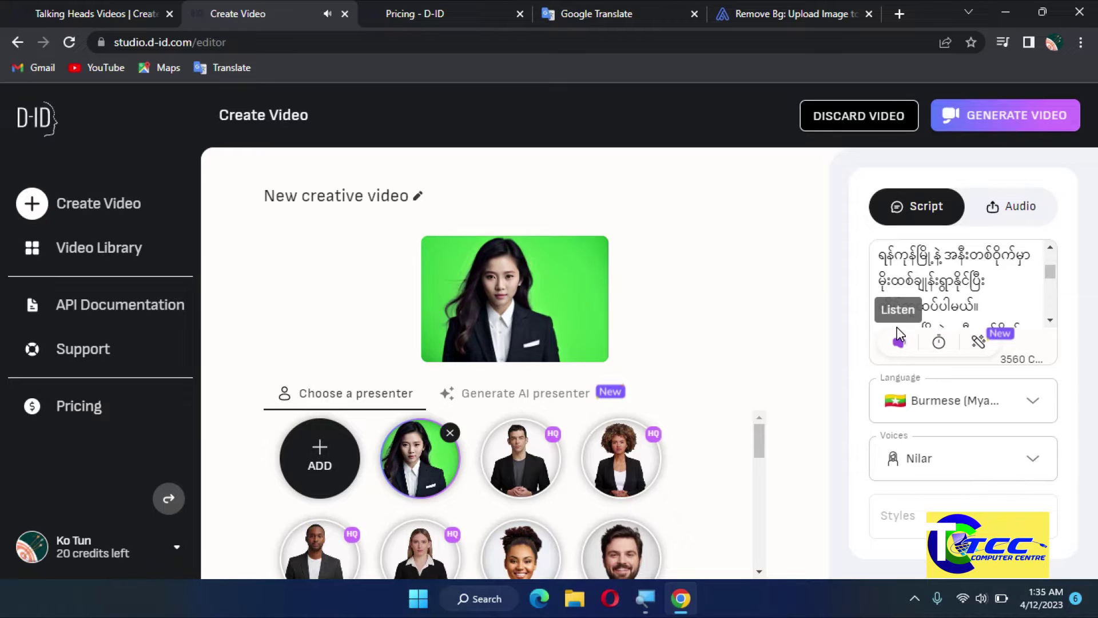
left_click(1050, 320)
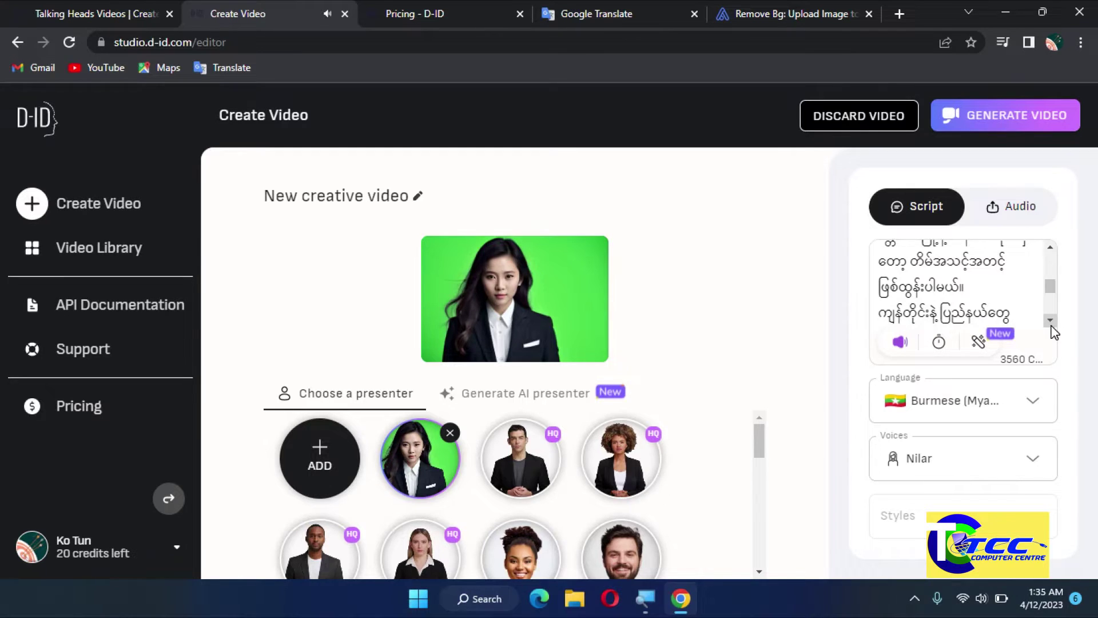
left_click(1051, 324)
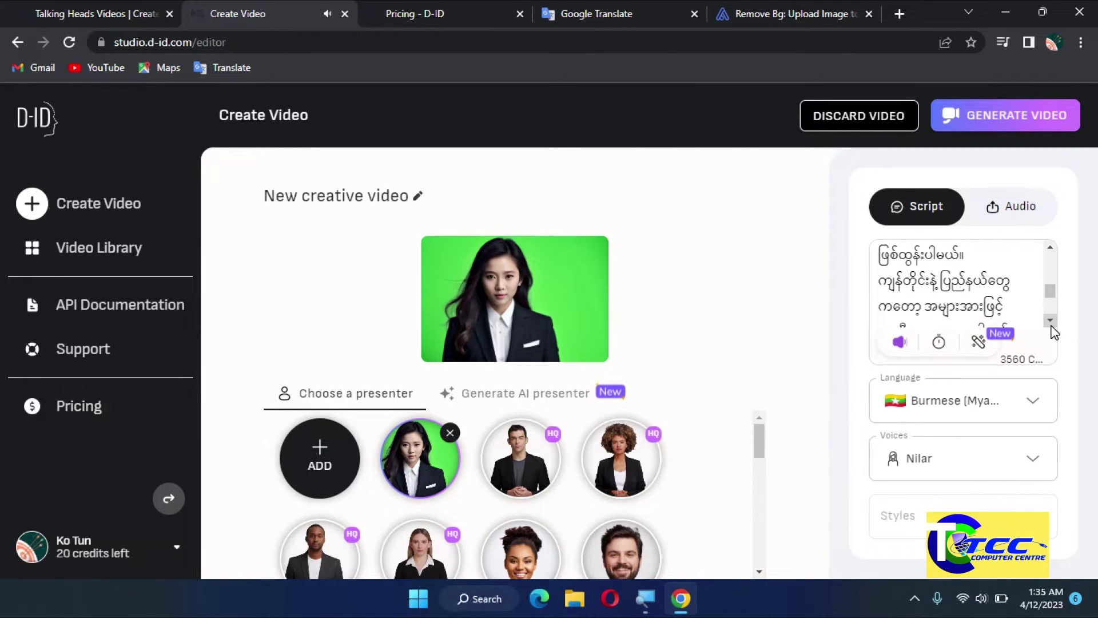
left_click(1051, 322)
left_click(1051, 322)
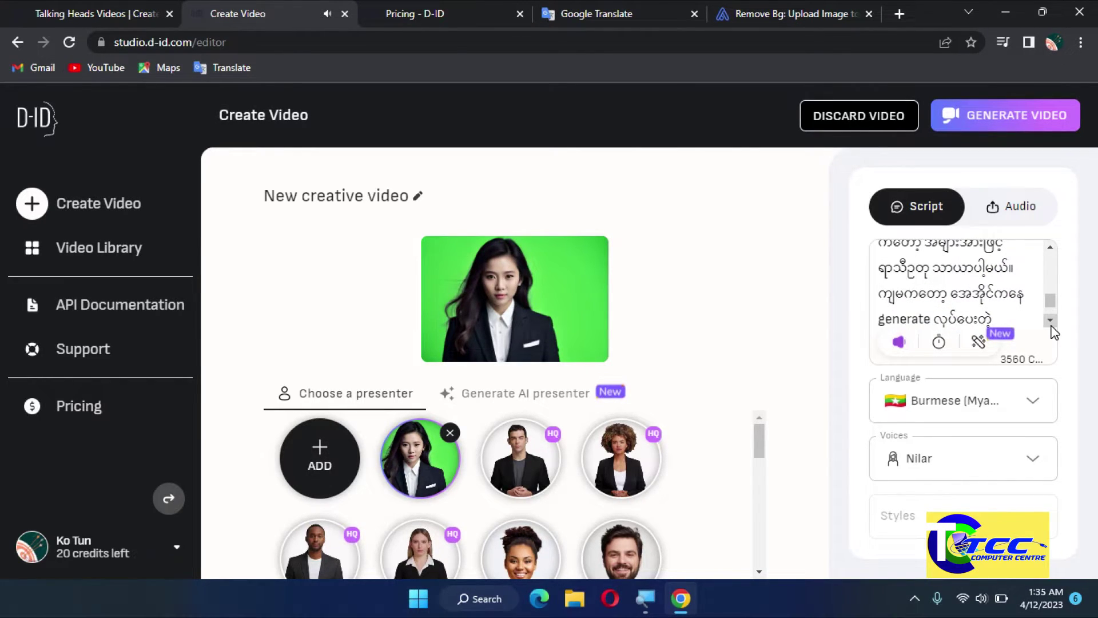
left_click(1050, 321)
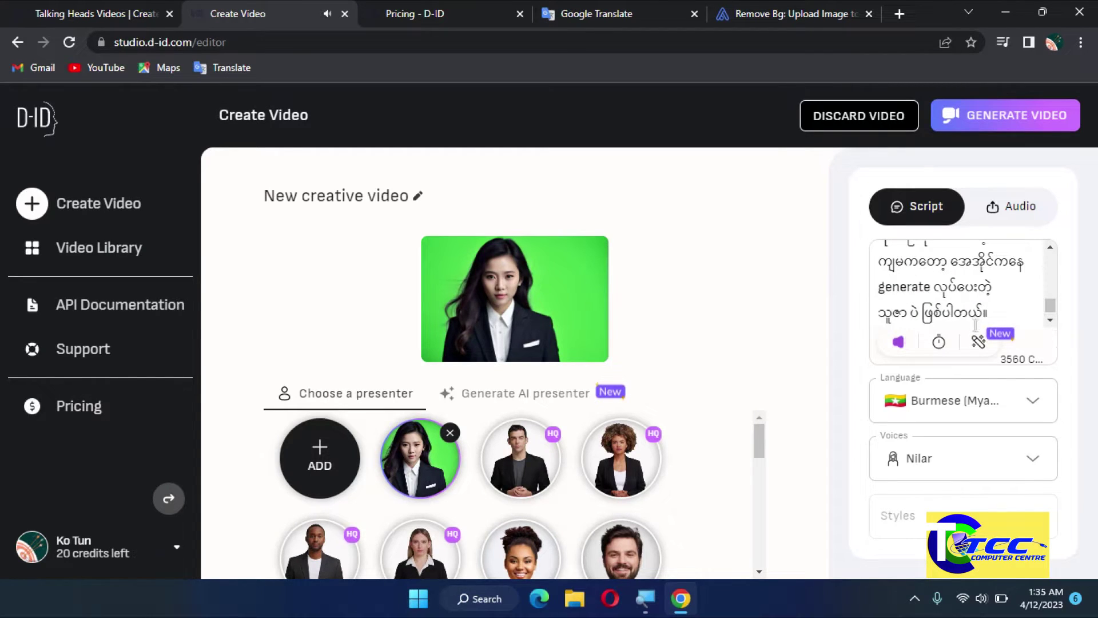
Replace the English word "generate" near the end of the script with the Burmese "ထုတ်ပေး"
left_click_drag(931, 287, 878, 287)
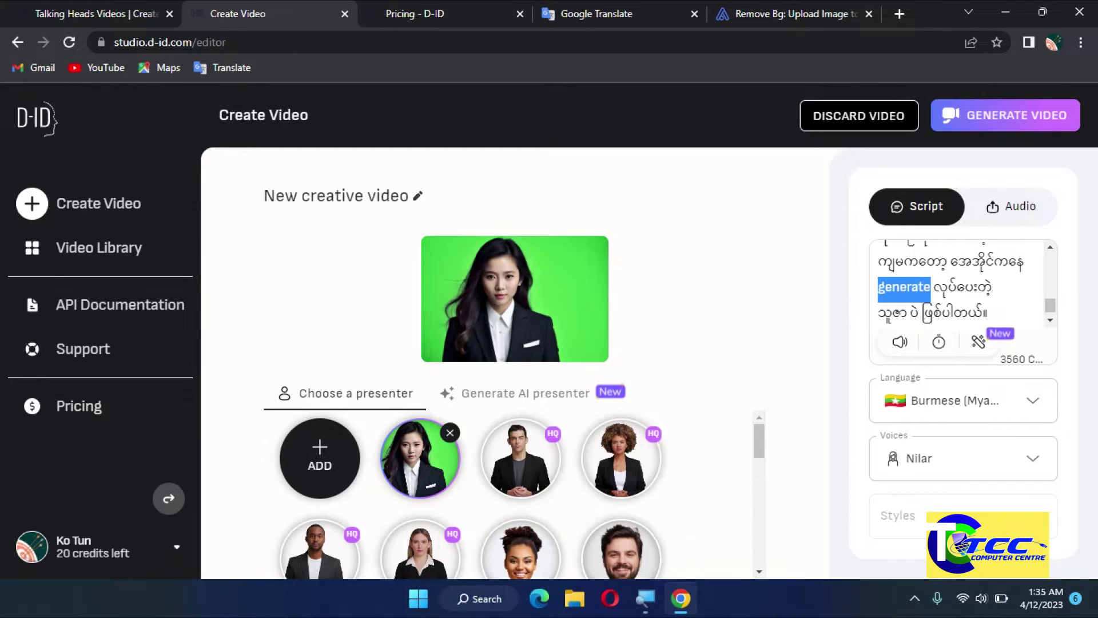
type("xkwf")
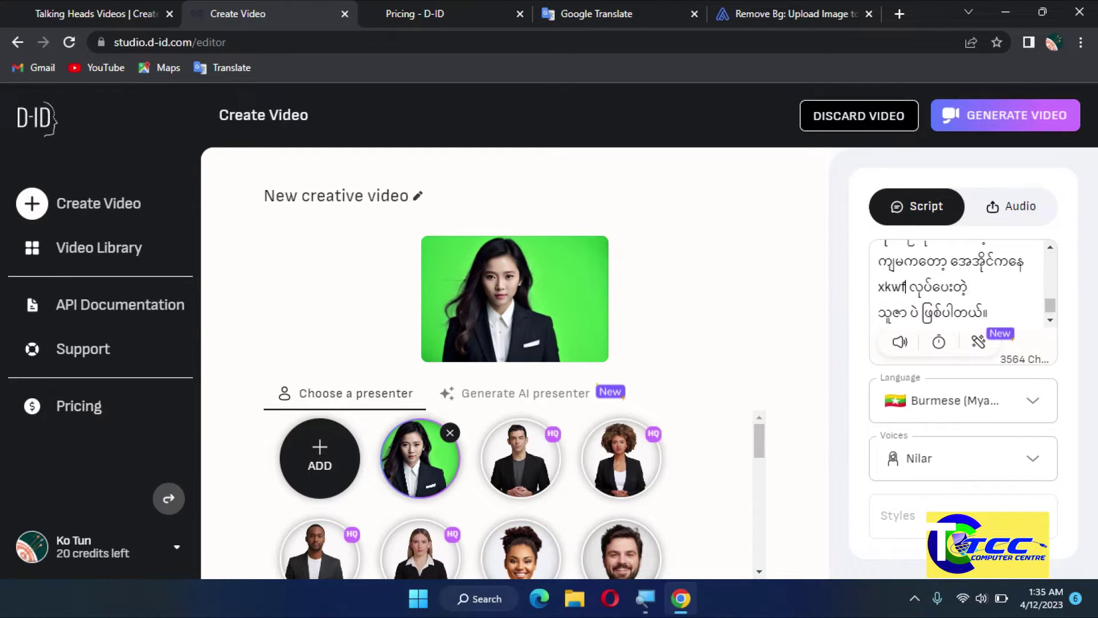
type("xkw")
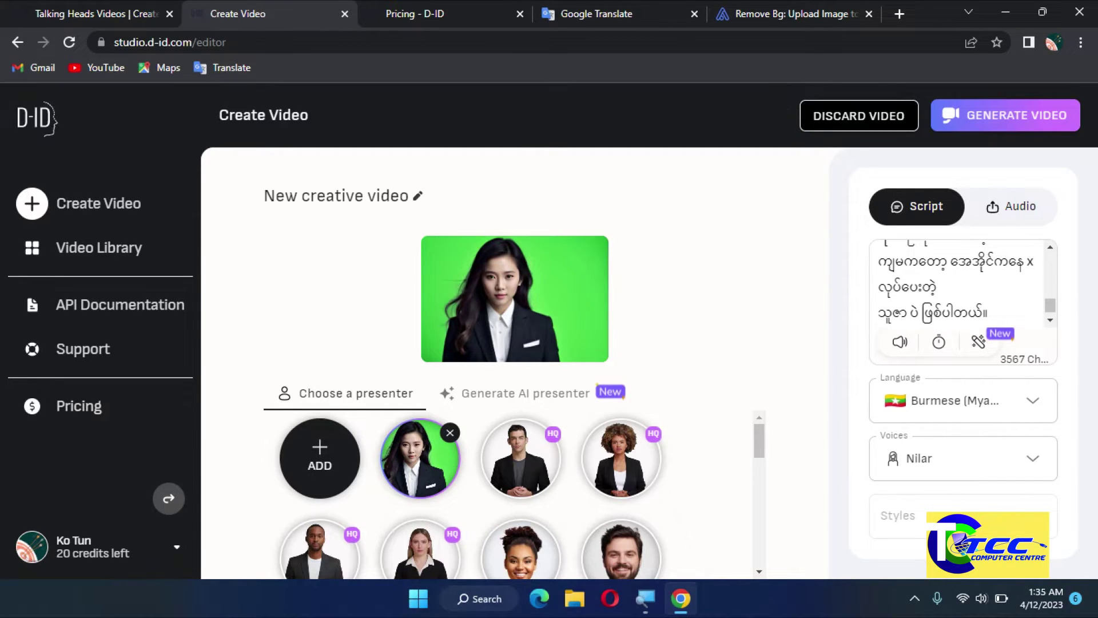
key("ctrl+shift")
type("၊")
type("ထုတ်ပေး")
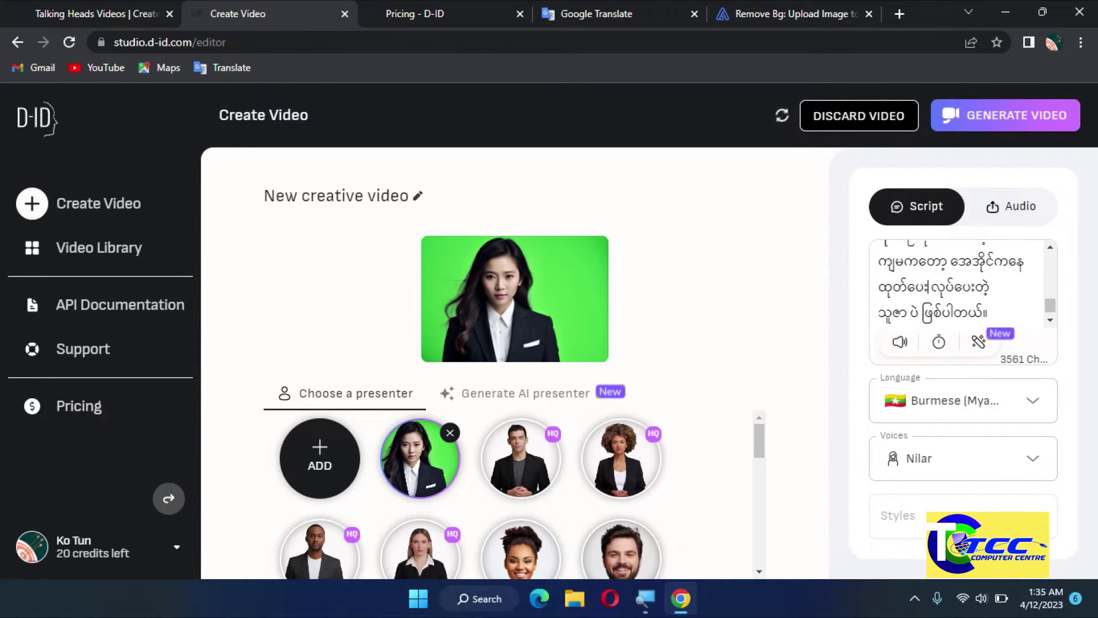
Remove the redundant "လုပ်ပေး" after the new word and add "ထား" so the phrase reads "ထုတ်ပေးထားတဲ့"
key("Right")
key("Right")
key("BackSpace")
key("BackSpace")
key("BackSpace")
key("BackSpace")
key("BackSpace")
key("BackSpace")
key("BackSpace")
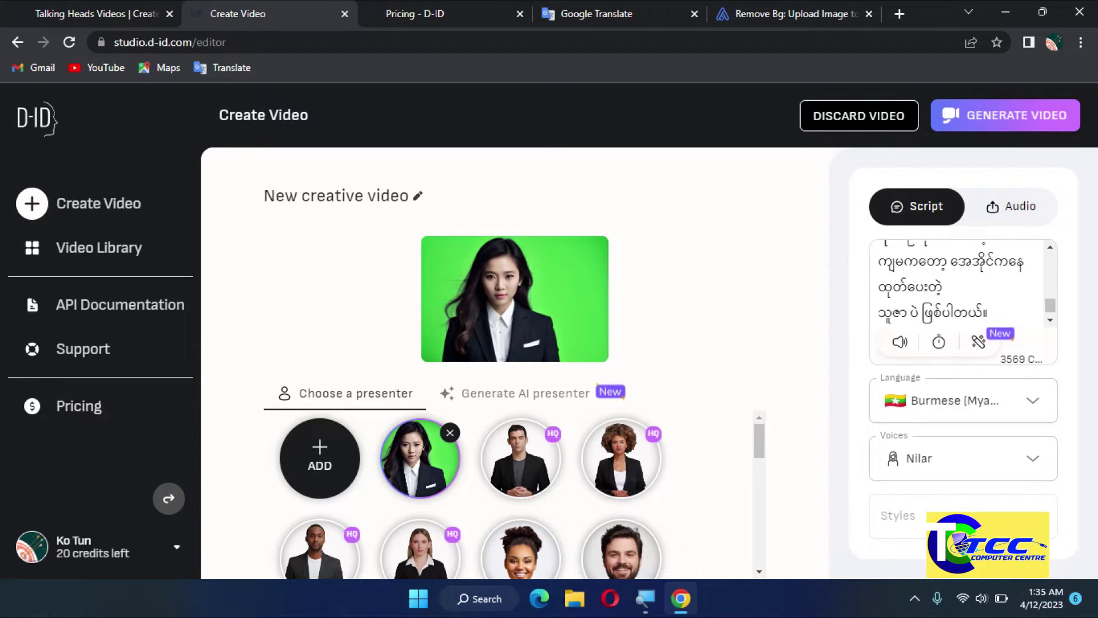
type("ထား")
Listen to the script's voice preview again to check the reworded closing sentence, following the text
left_click(900, 346)
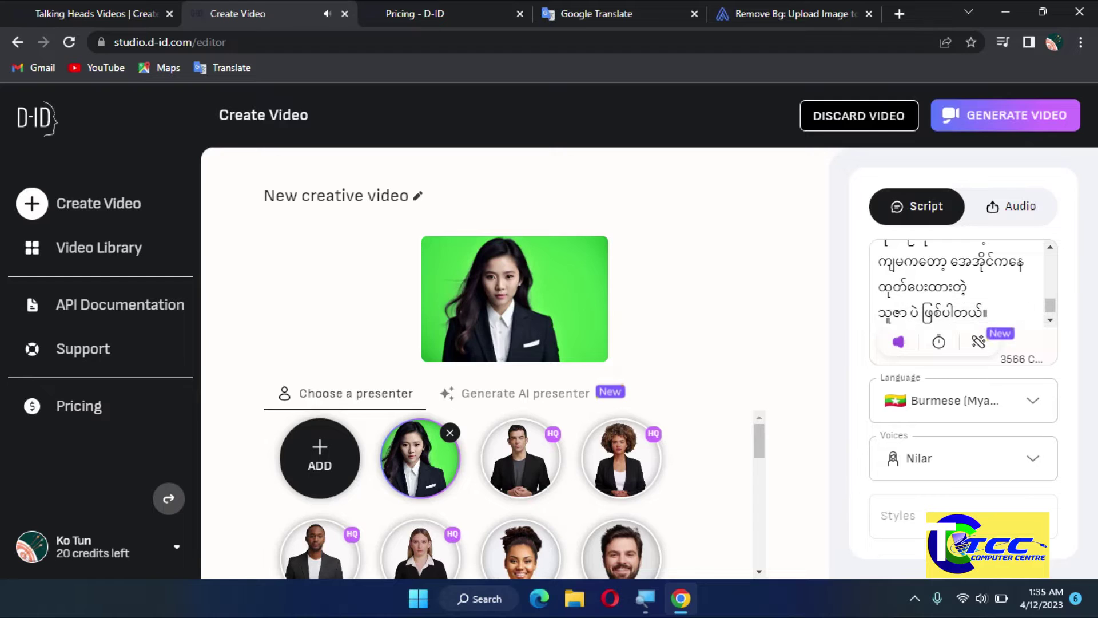
scroll(961, 283, "up", 2)
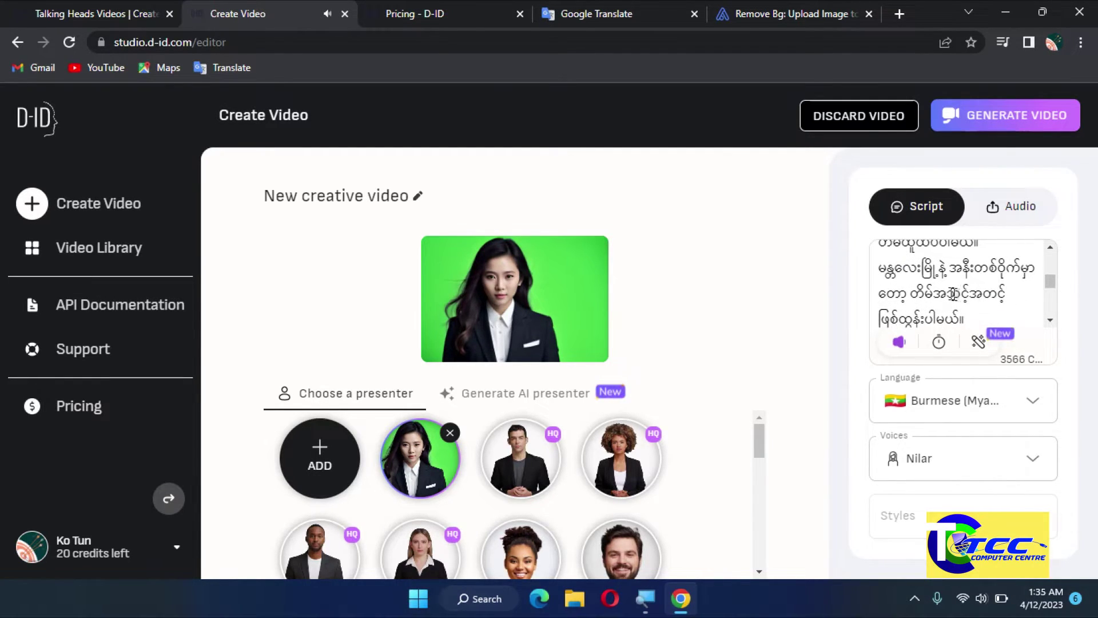
scroll(961, 283, "down", 2)
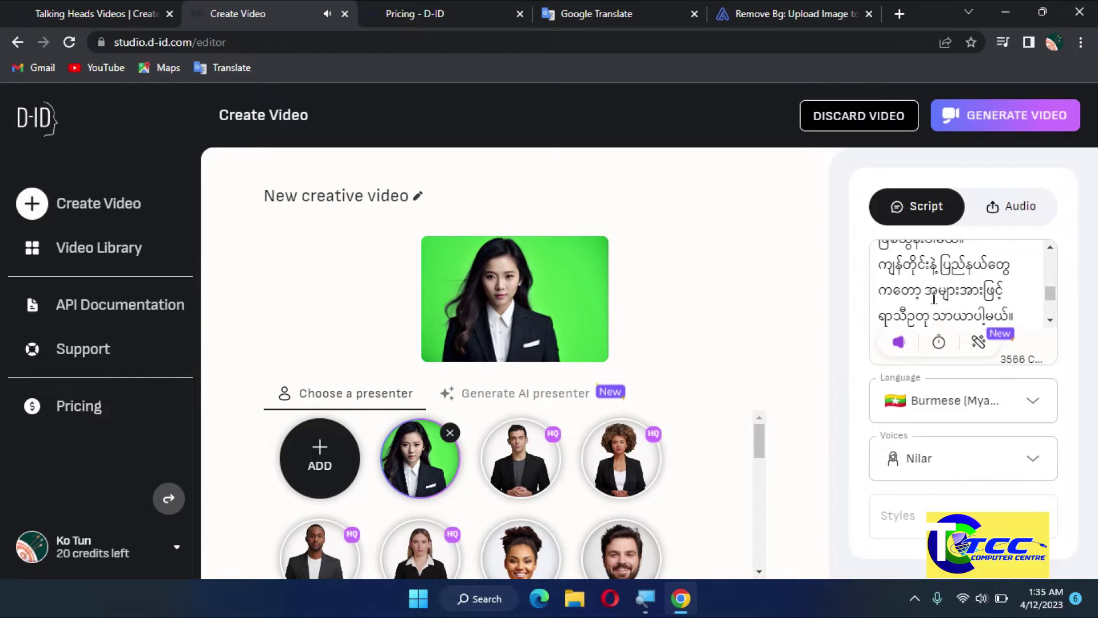
scroll(961, 283, "down", 1)
scroll(961, 283, "down", 1)
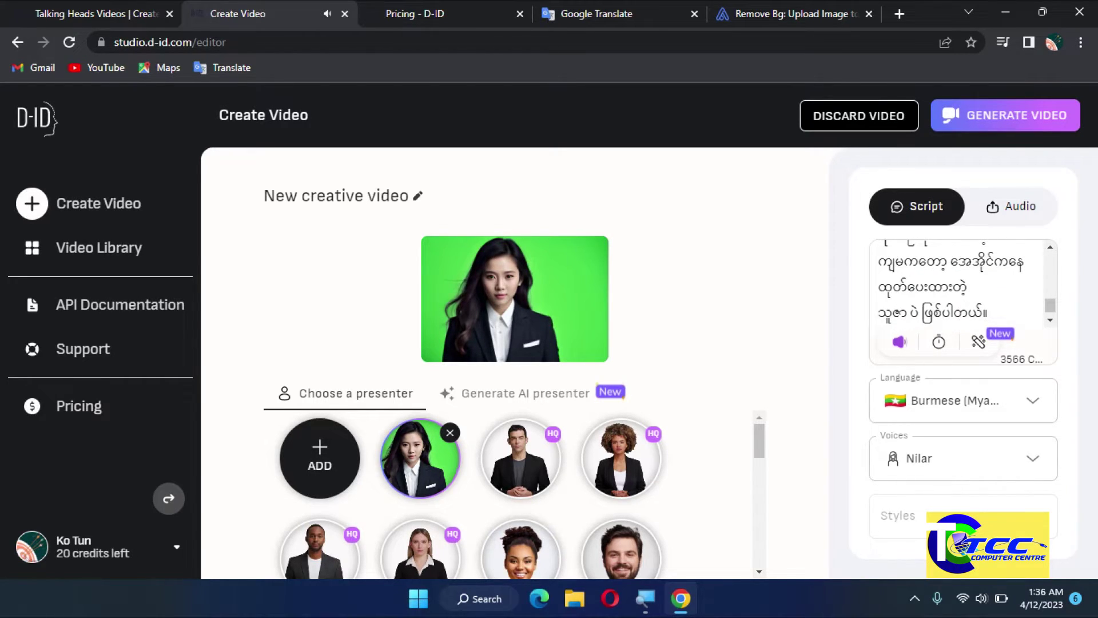
scroll(961, 283, "up", 1)
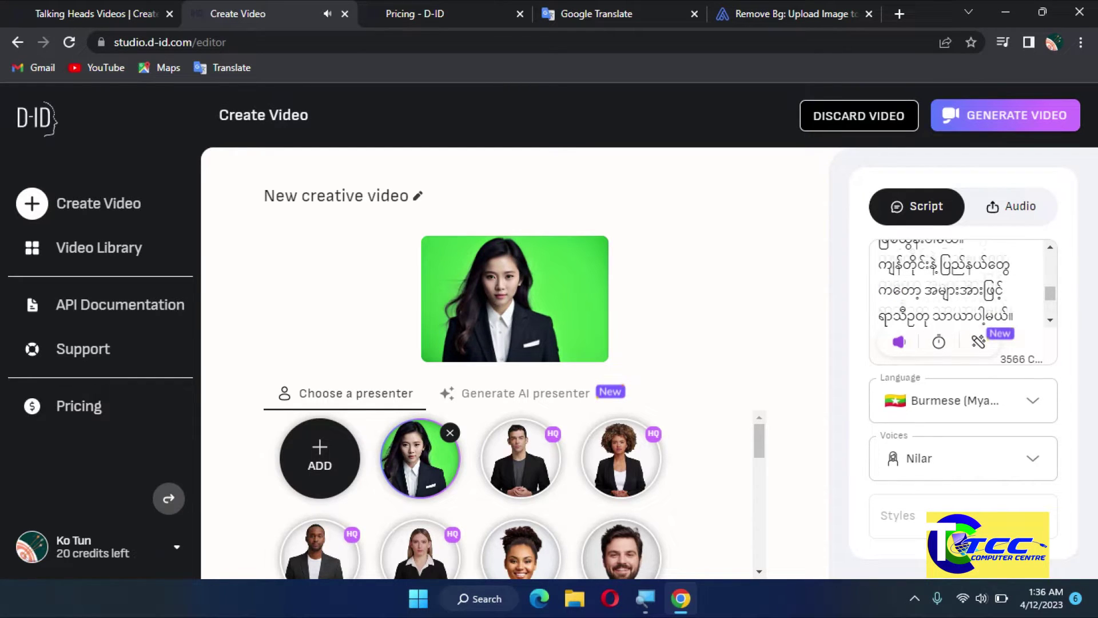
scroll(961, 283, "down", 1)
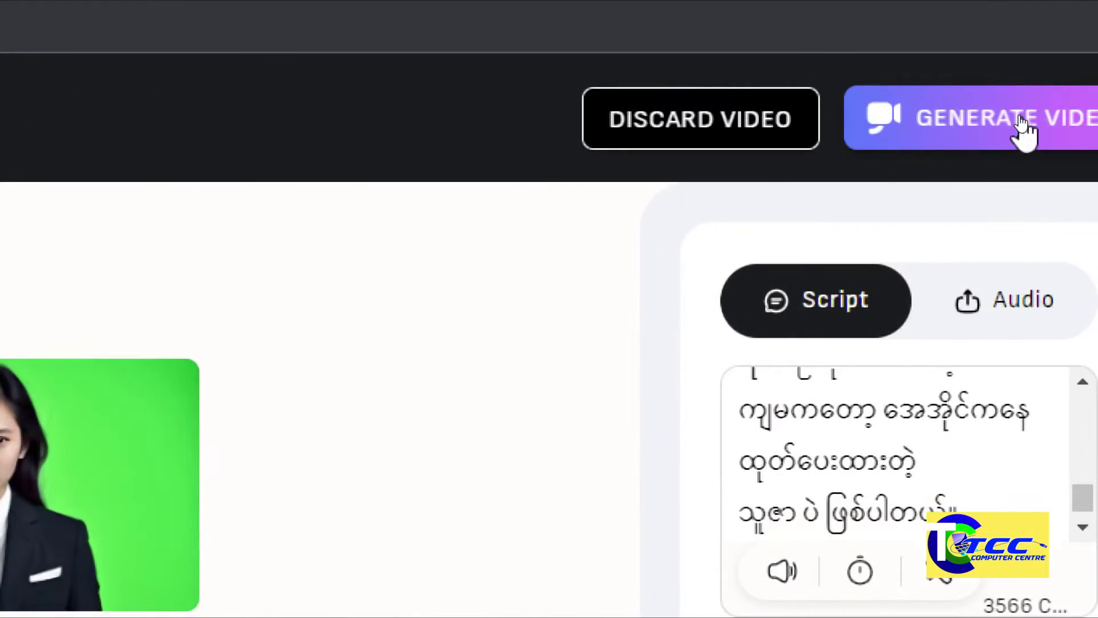
Generate the video of the green-background presenter with the finished Burmese script
left_click(938, 131)
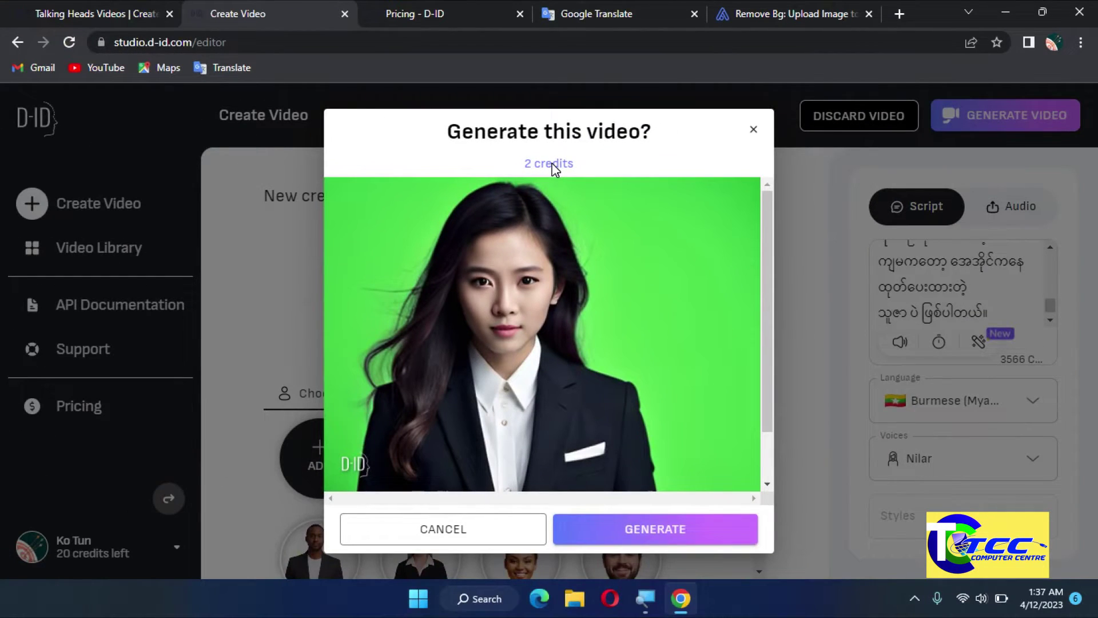
left_click(668, 538)
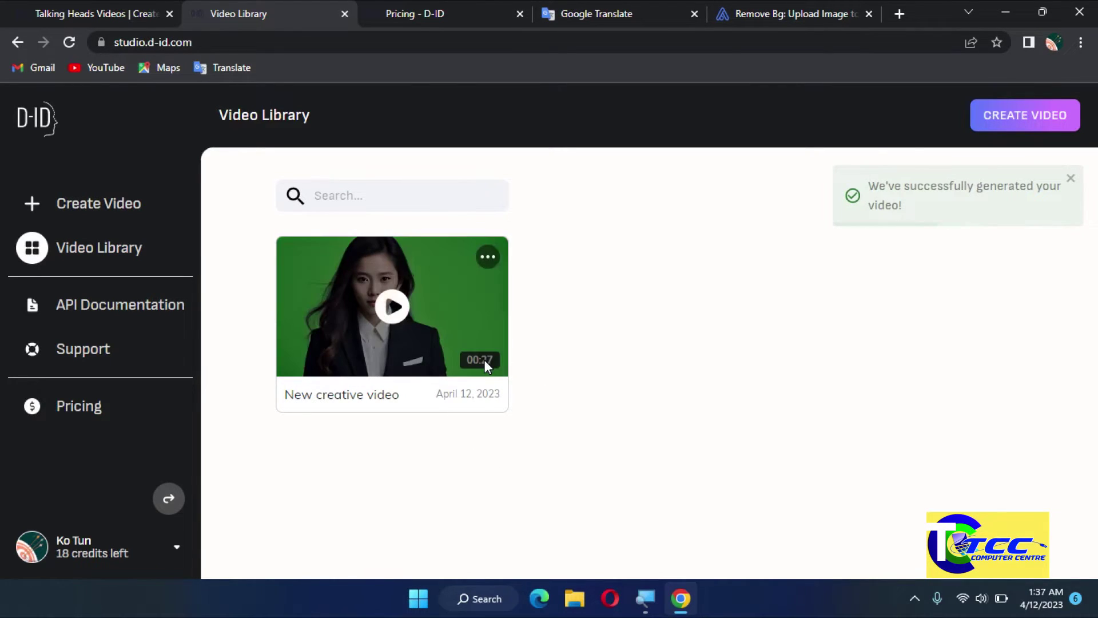
Play the generated "New creative video" in the Video Library, download it, and close its preview
left_click(393, 309)
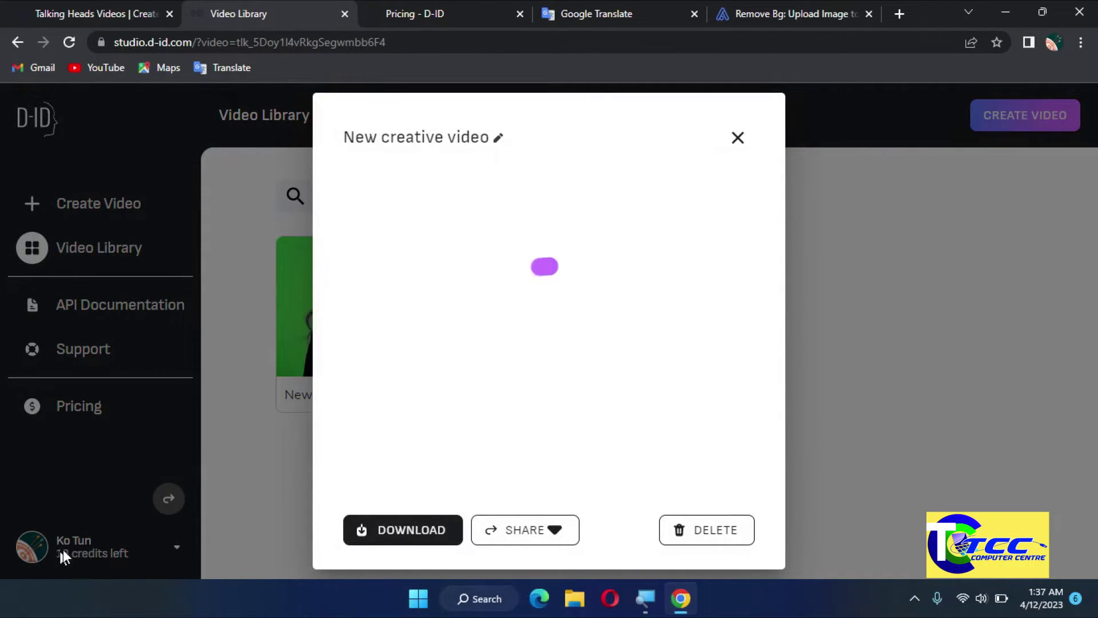
mouse_move(562, 324)
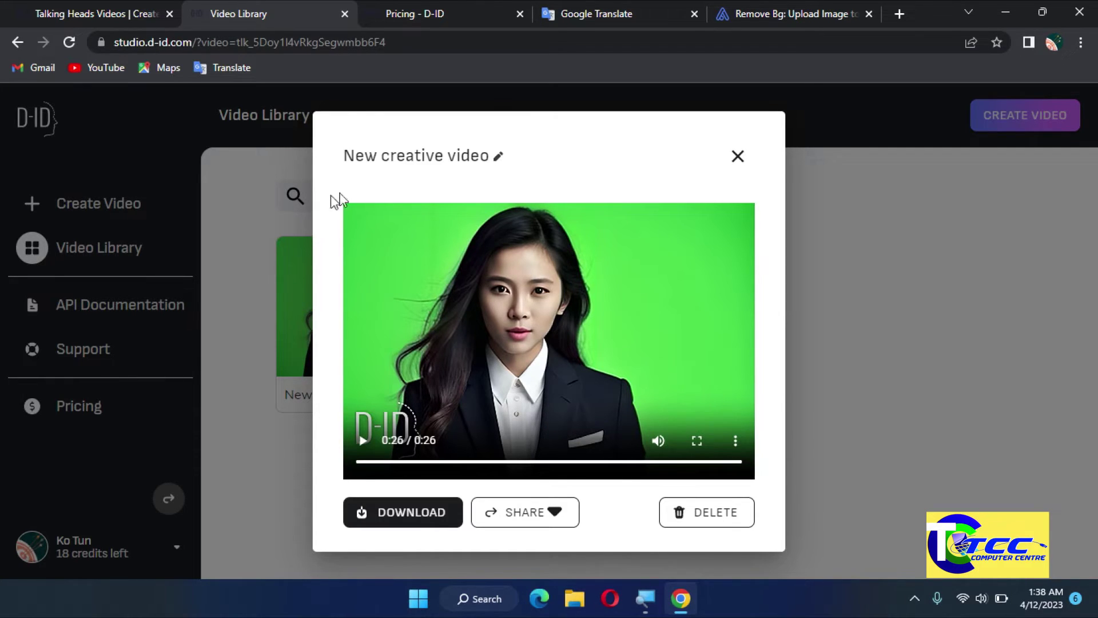
left_click(405, 512)
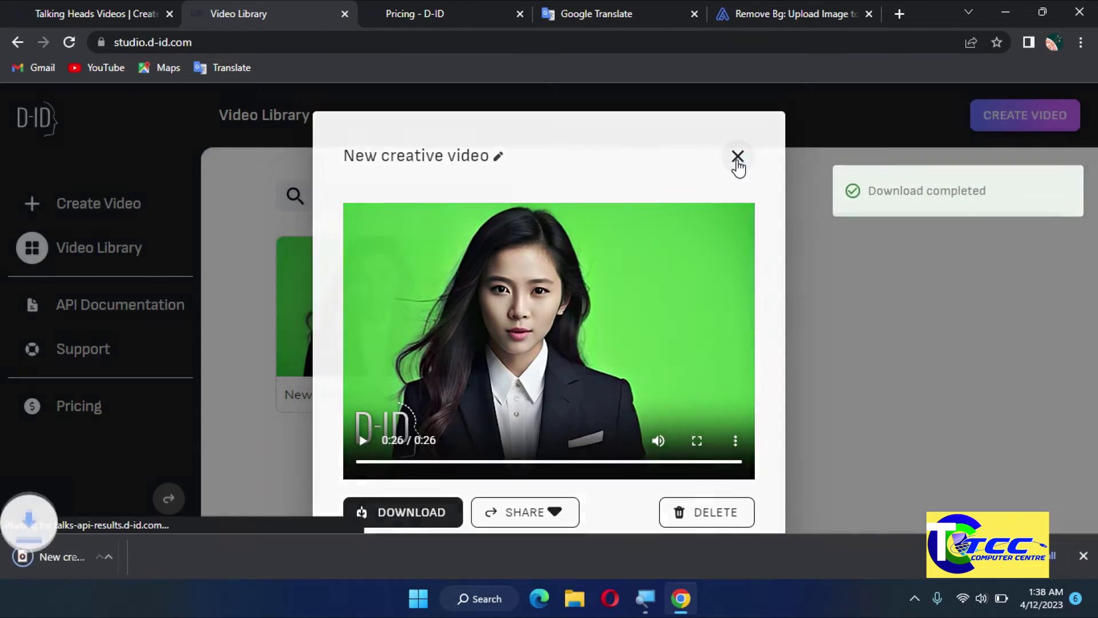
left_click(737, 160)
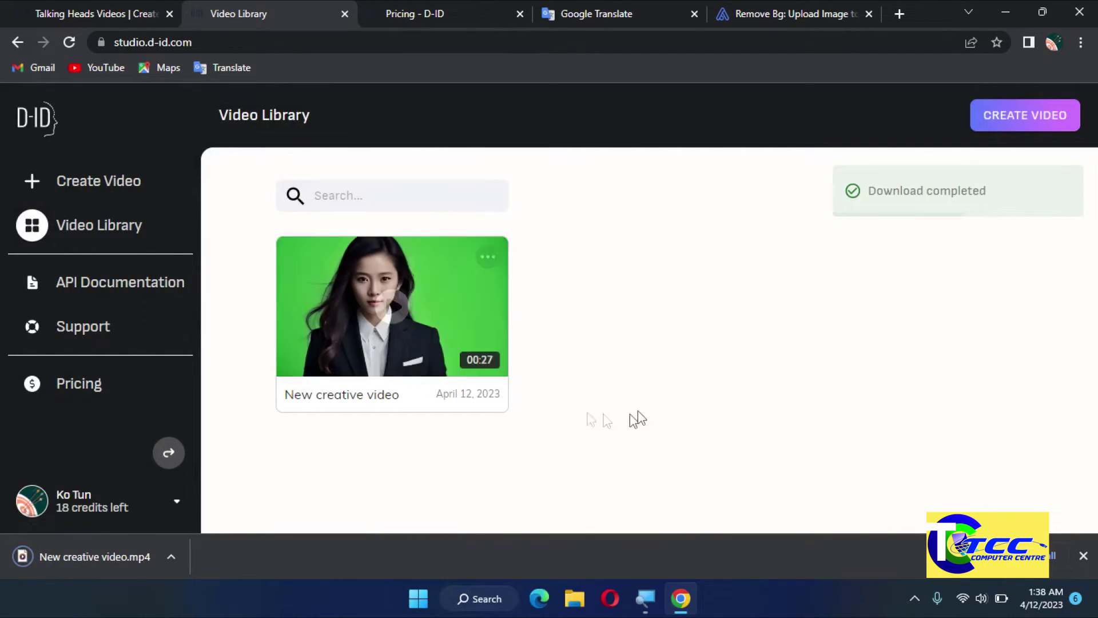
Start another new video and choose the HQ male presenter in the black blazer and grey shirt
left_click(99, 185)
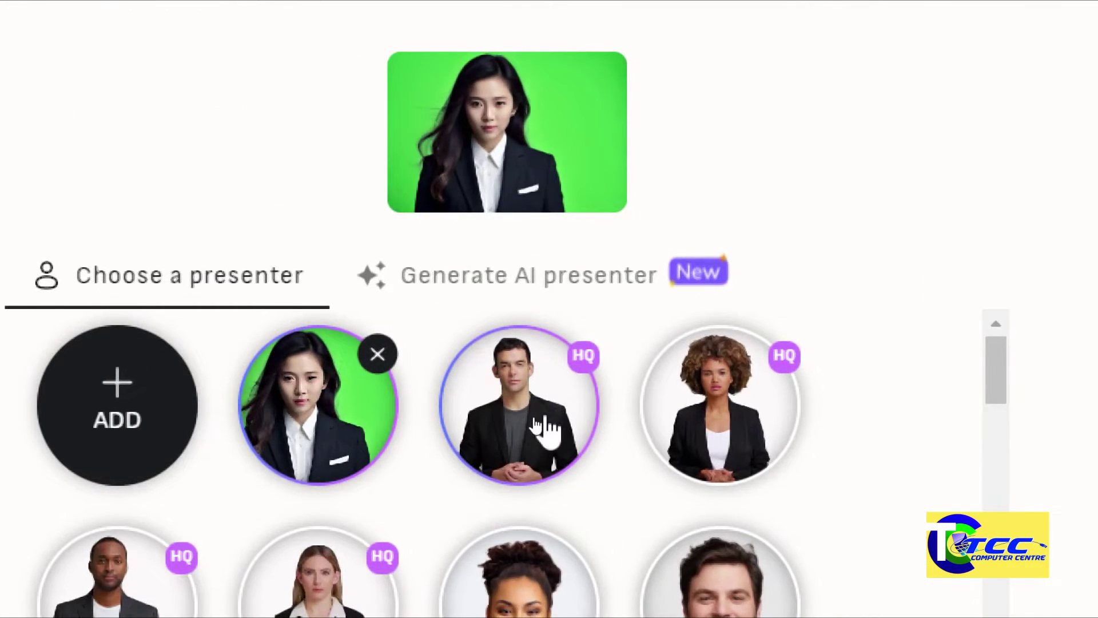
left_click(539, 426)
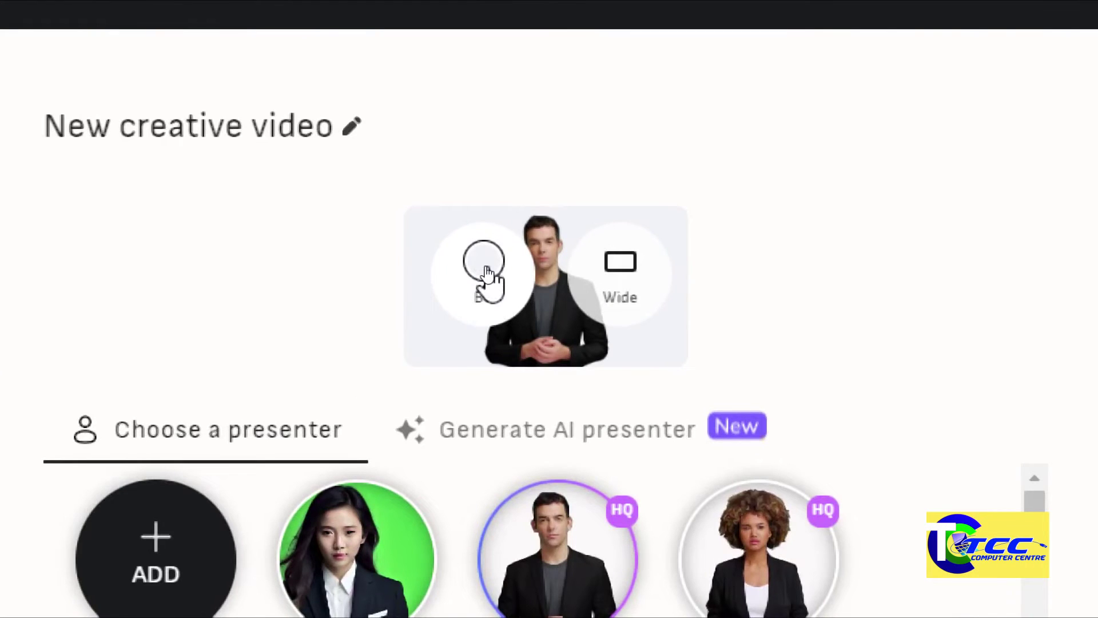
Set the male presenter's background to bright green, hex 0FFF00, and close the color picker
left_click(482, 268)
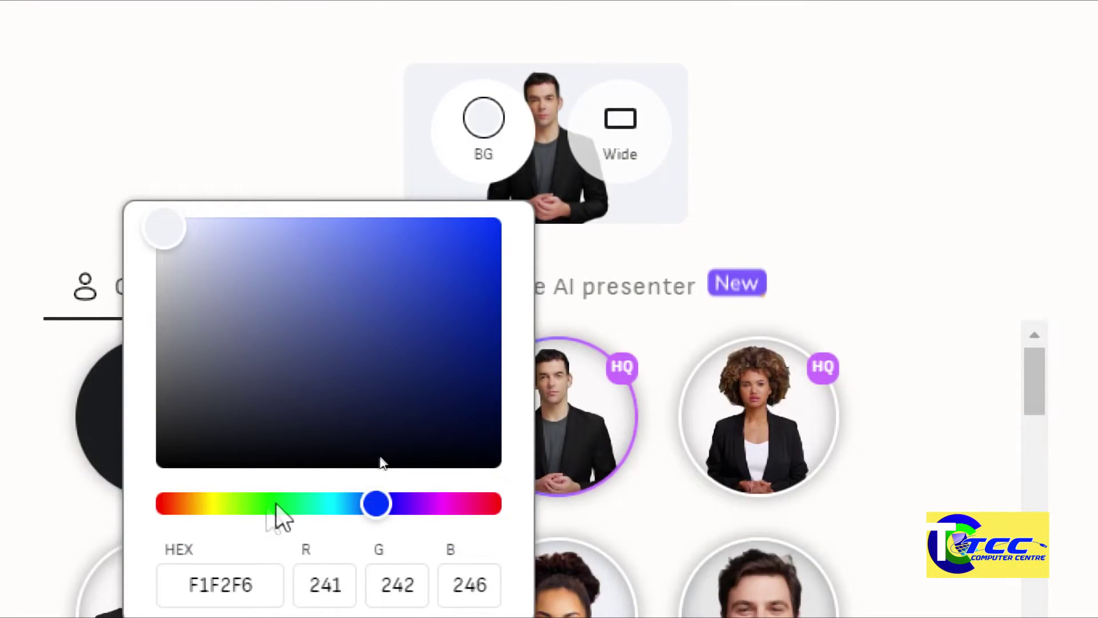
left_click(276, 502)
left_click(260, 507)
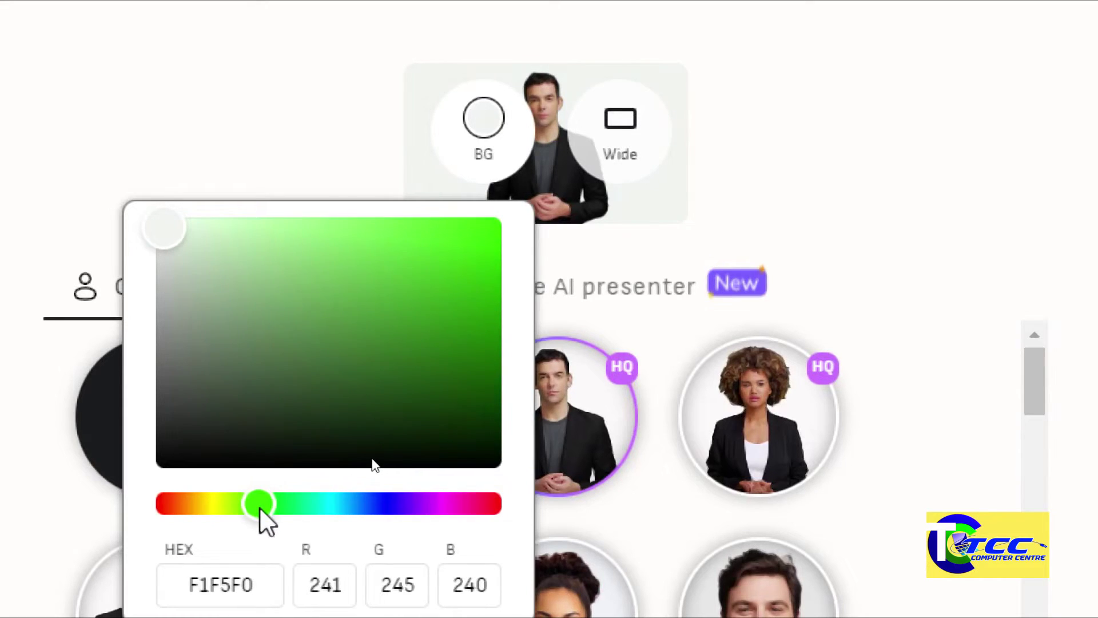
left_click(458, 262)
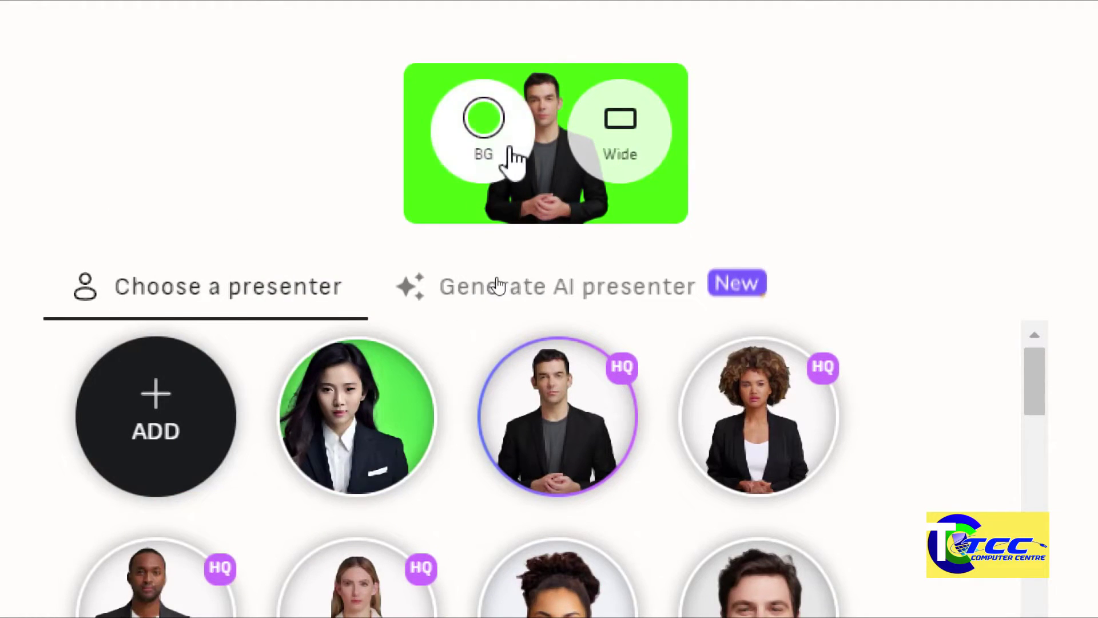
left_click(486, 129)
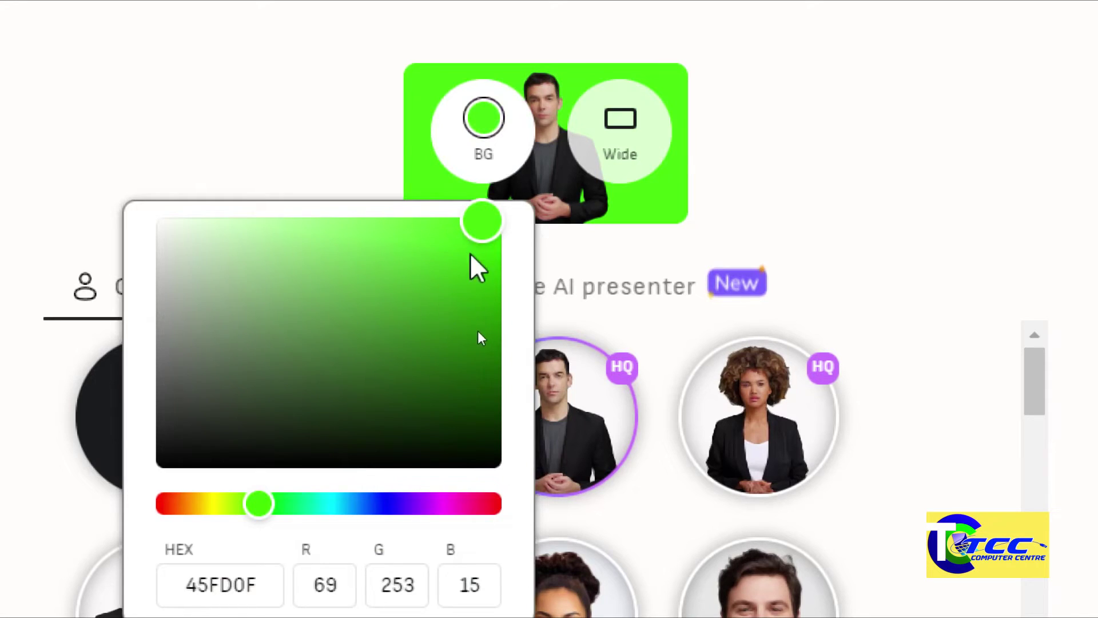
left_click(270, 505)
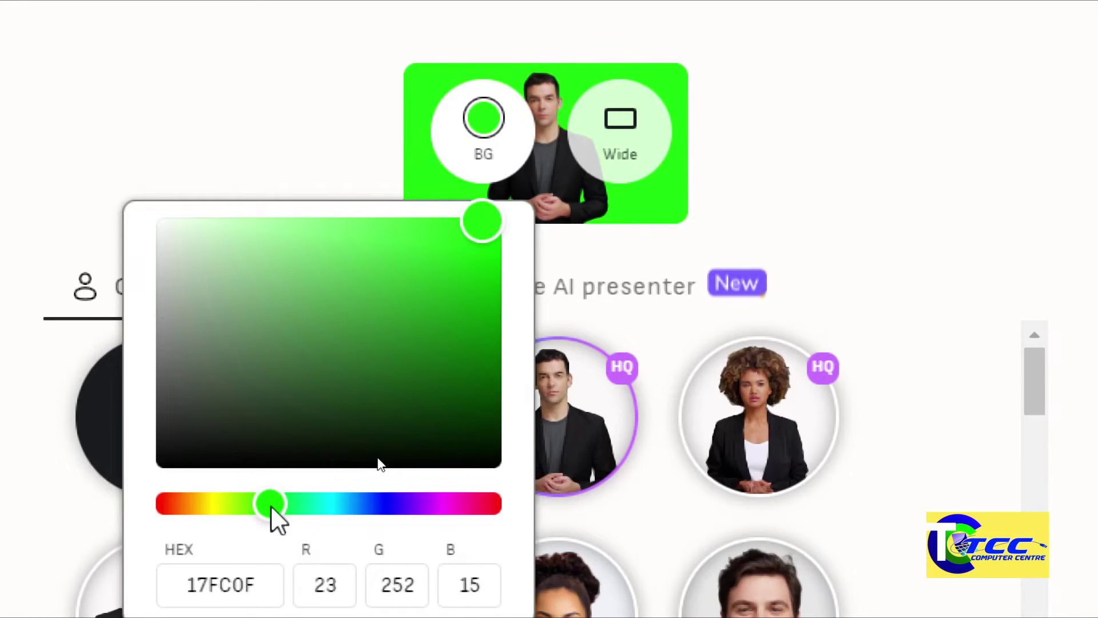
left_click_drag(270, 505, 266, 506)
left_click_drag(513, 220, 504, 218)
scroll(430, 500, "down", 1)
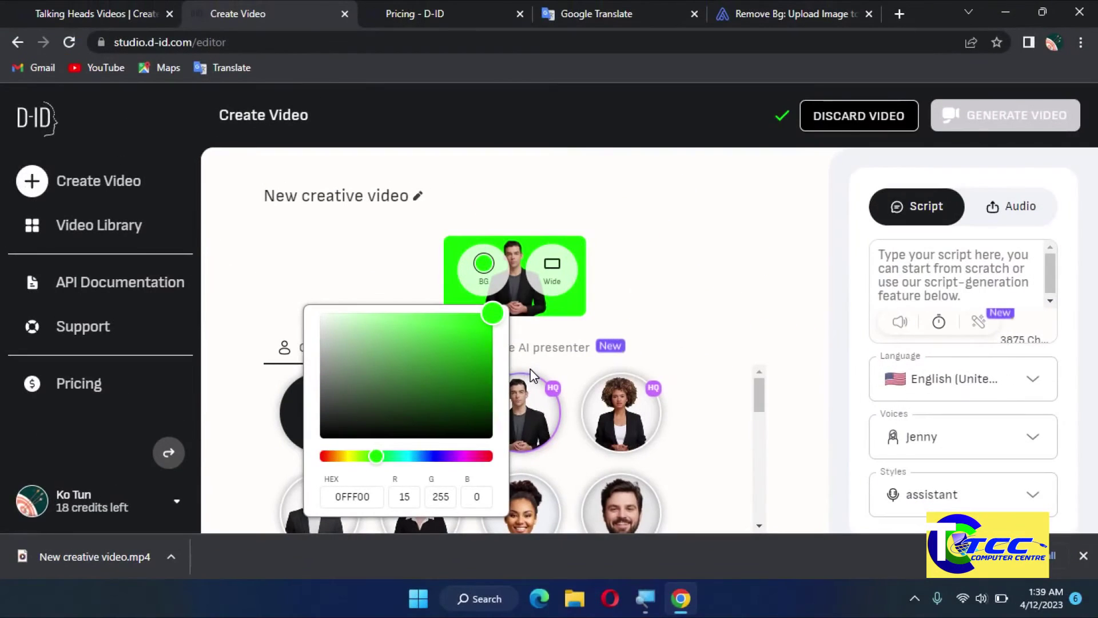
left_click(650, 266)
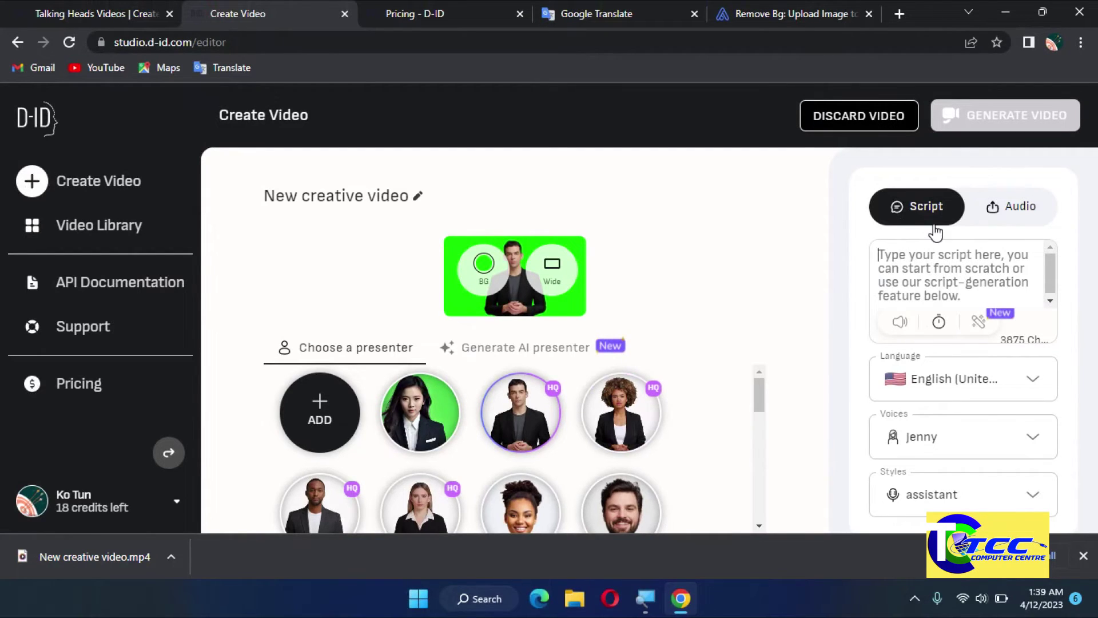
Switch to Google Translate and delete the final two Burmese lines, where the presenter introduces herself as AI-generated
left_click(610, 12)
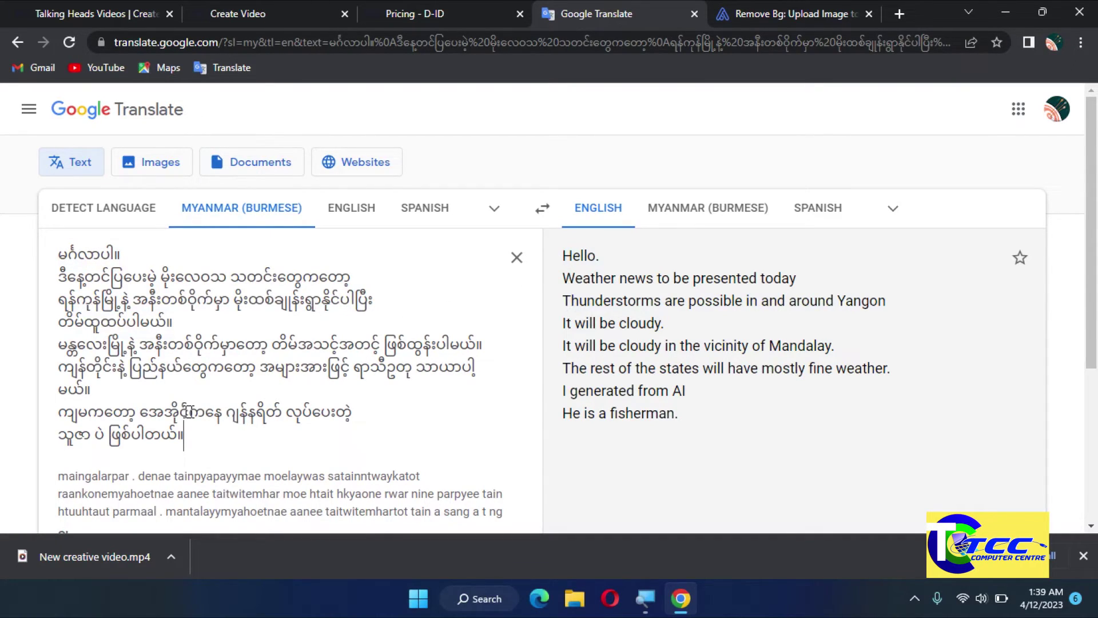
left_click_drag(87, 413, 60, 420)
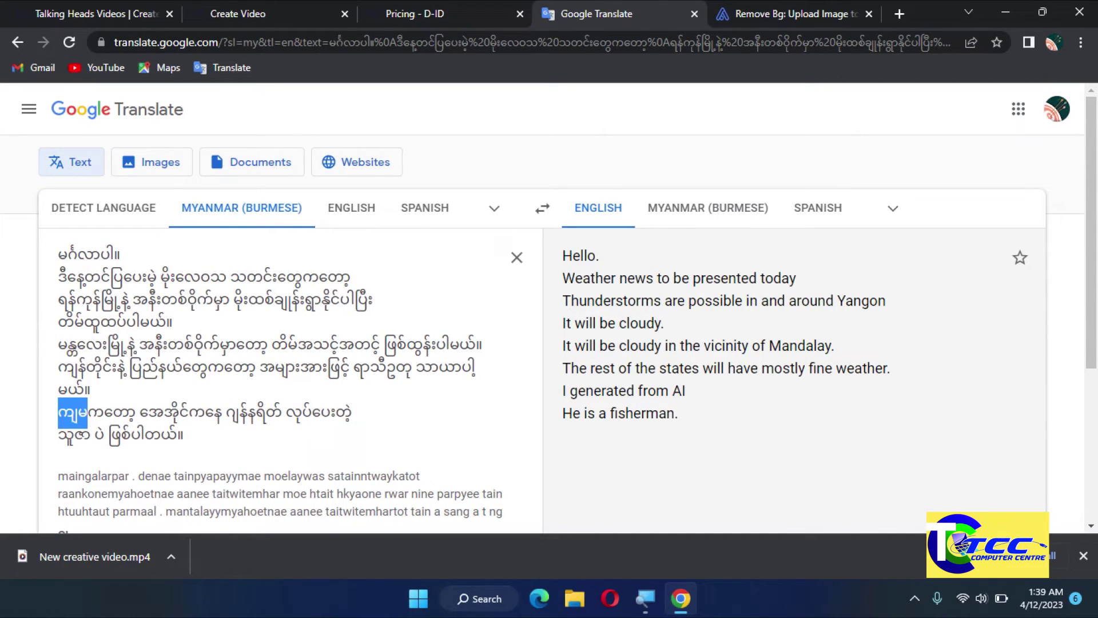
left_click_drag(209, 444, 37, 420)
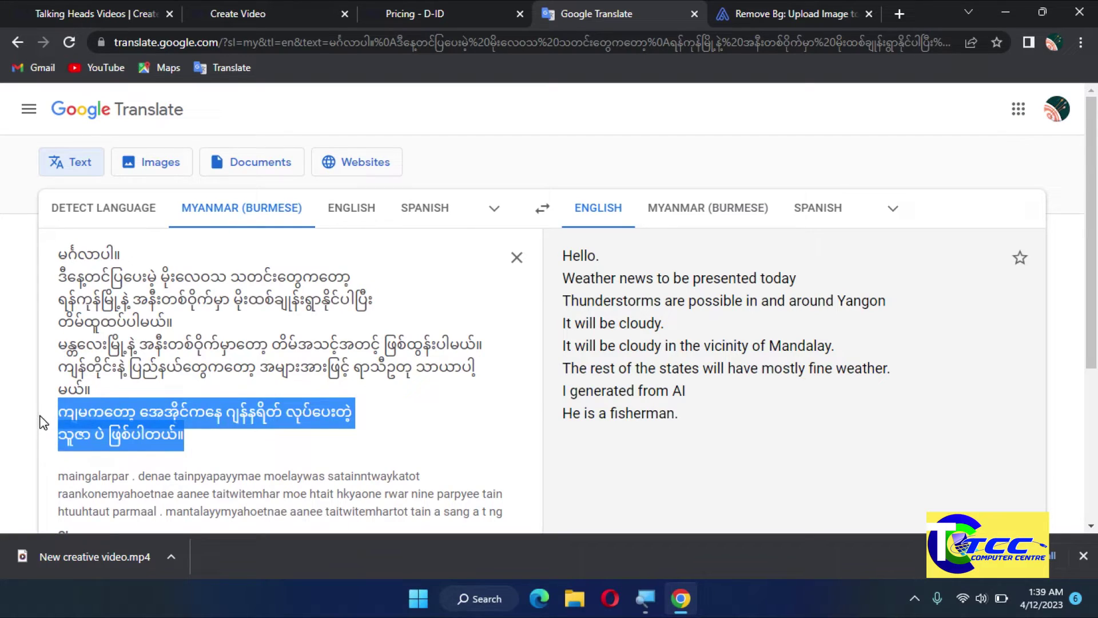
key("BackSpace")
Copy the whole English weather translation and paste it as the script of the male presenter's video in D-ID
left_click_drag(891, 369, 566, 264)
right_click(576, 264)
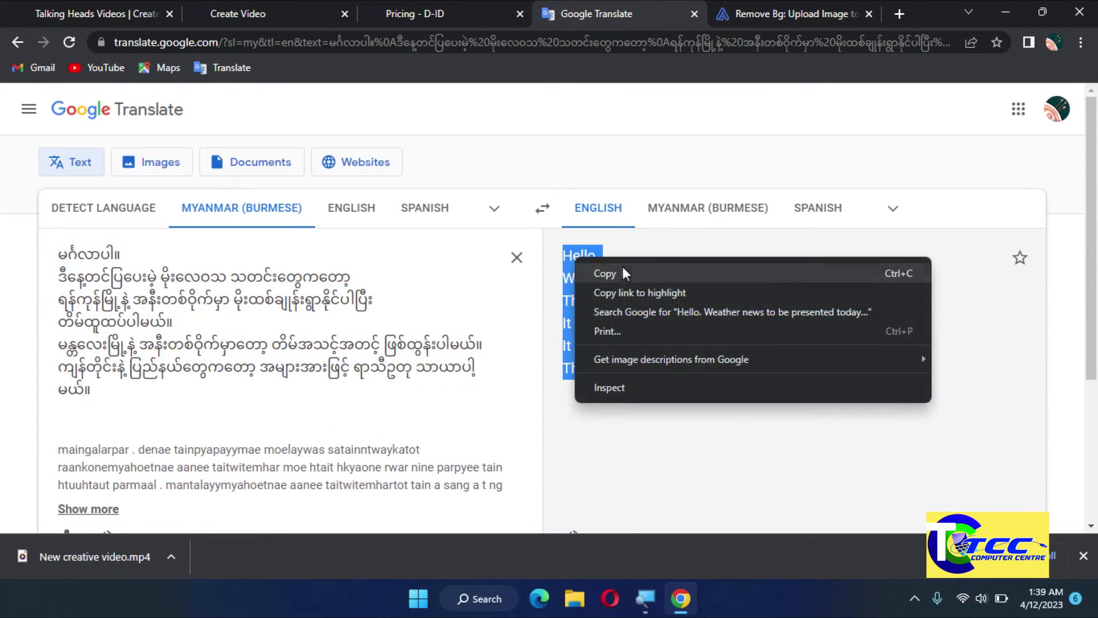
left_click(612, 270)
left_click(254, 13)
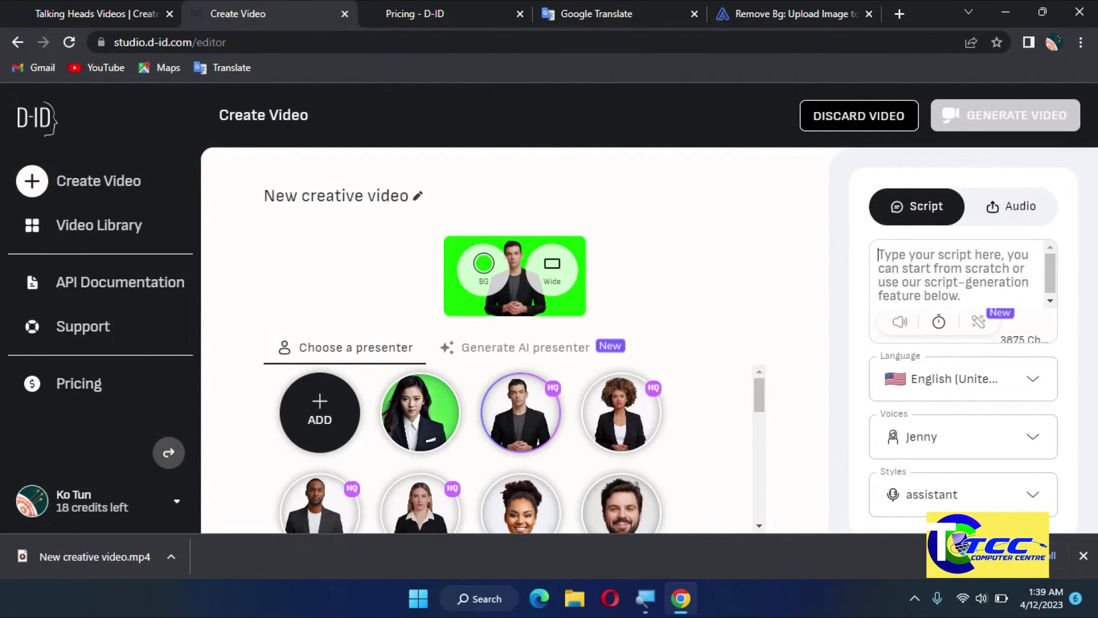
right_click(903, 248)
left_click(692, 384)
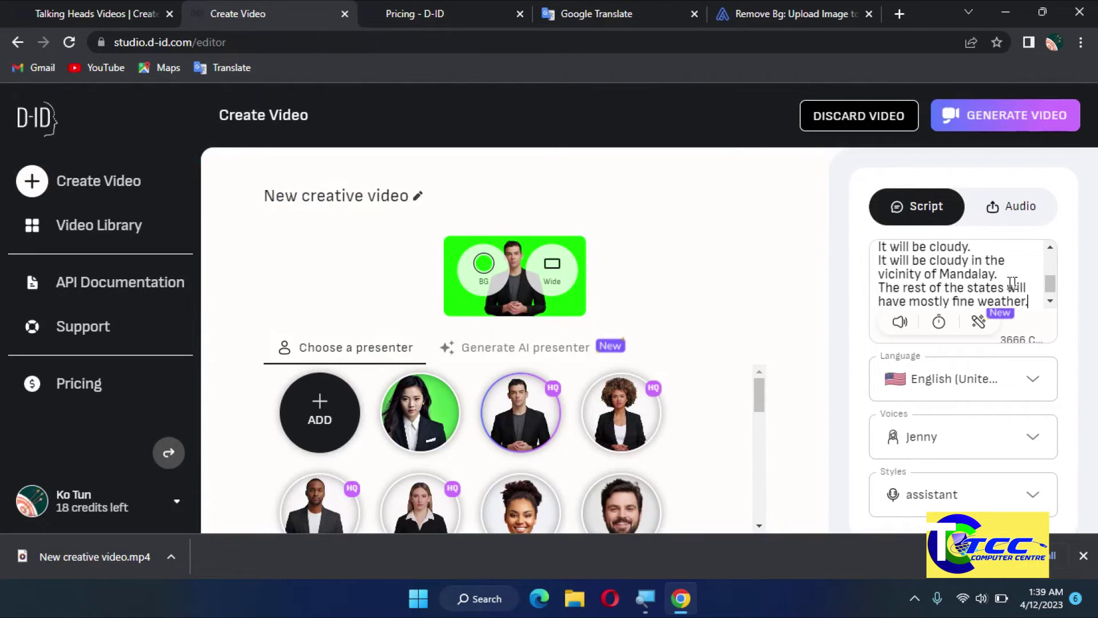
Set the voice to the male voice Jason and look through its speaking styles, leaving the style unset
left_click(1038, 445)
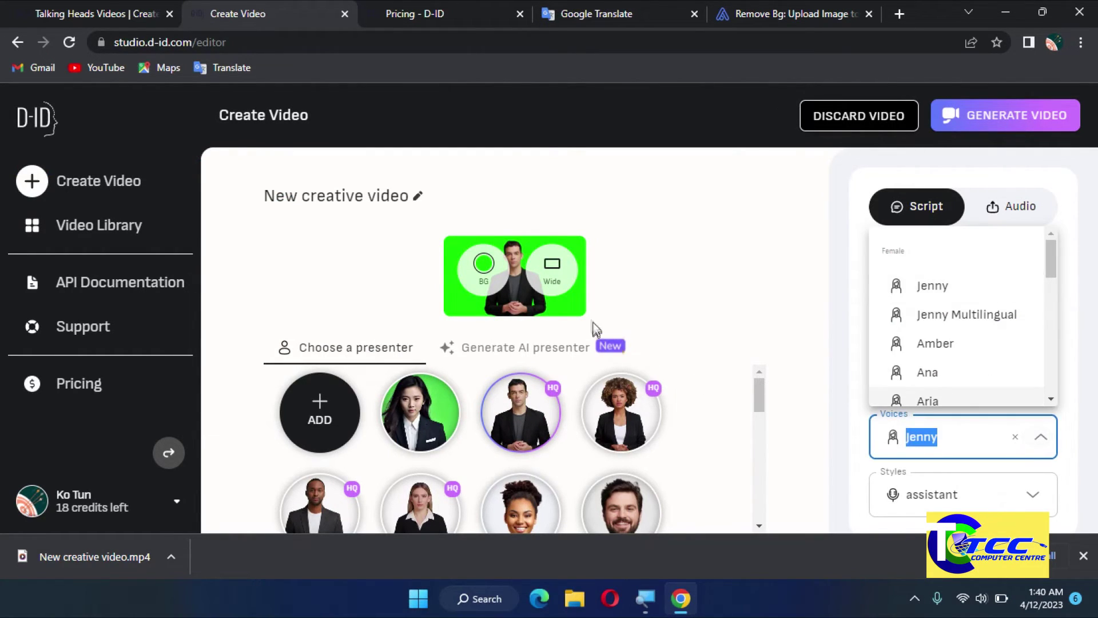
scroll(968, 311, "down", 10)
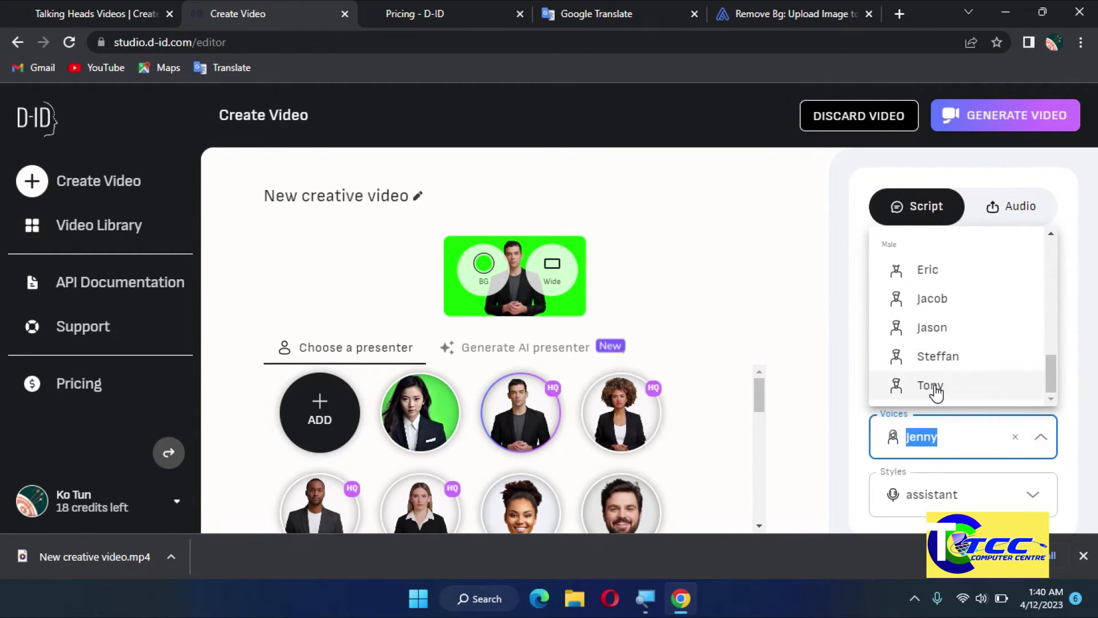
left_click(940, 332)
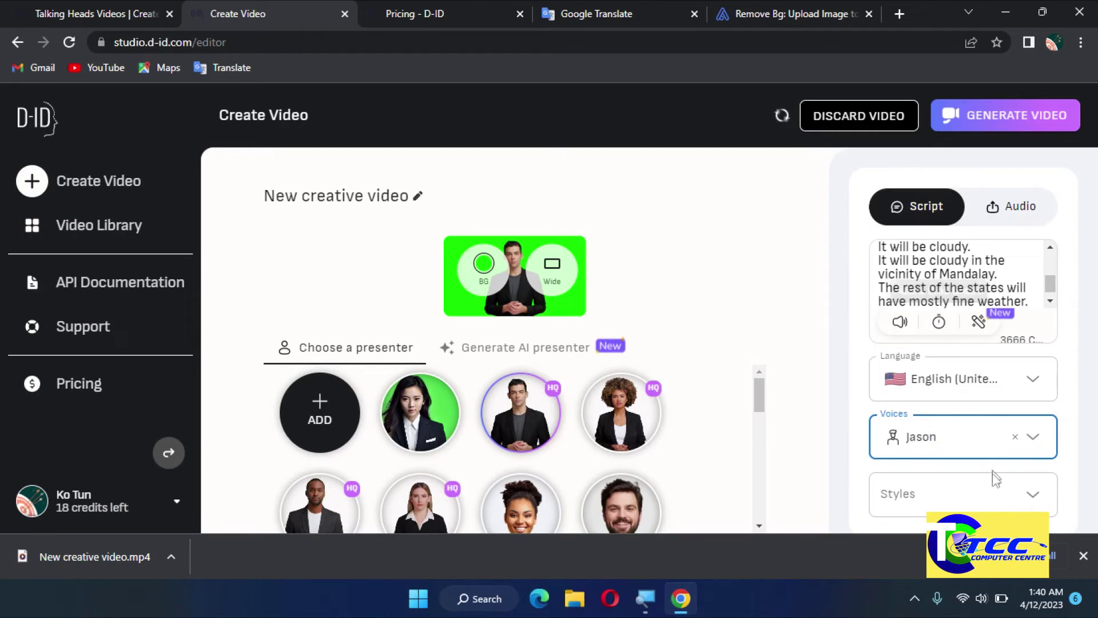
left_click(1034, 495)
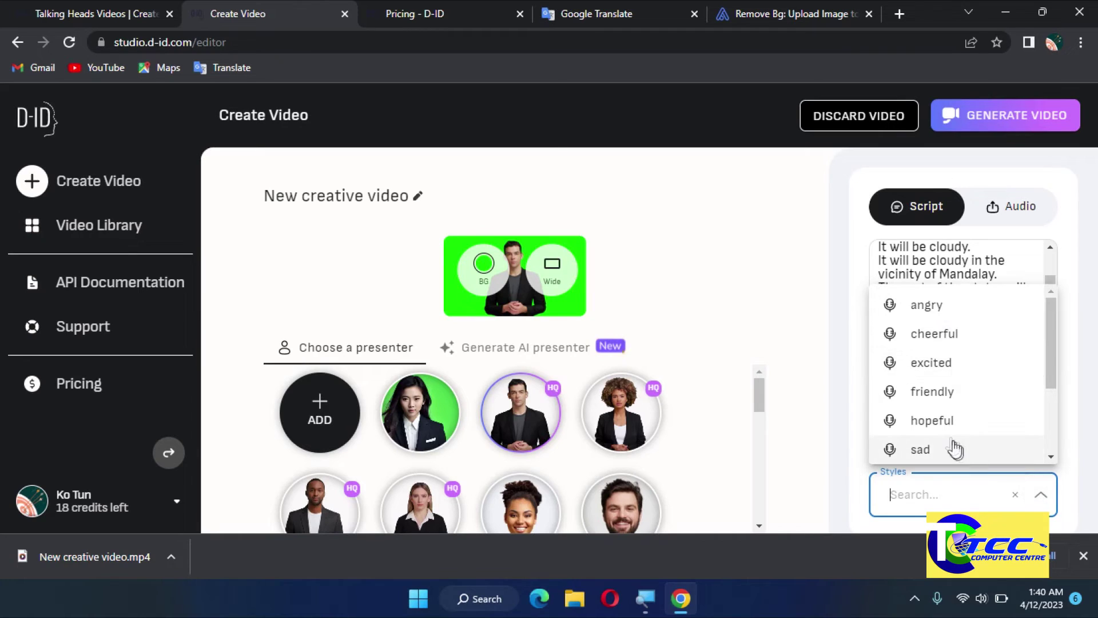
mouse_move(1056, 376)
left_mouse_down()
mouse_move(1047, 454)
mouse_move(1048, 363)
left_mouse_up()
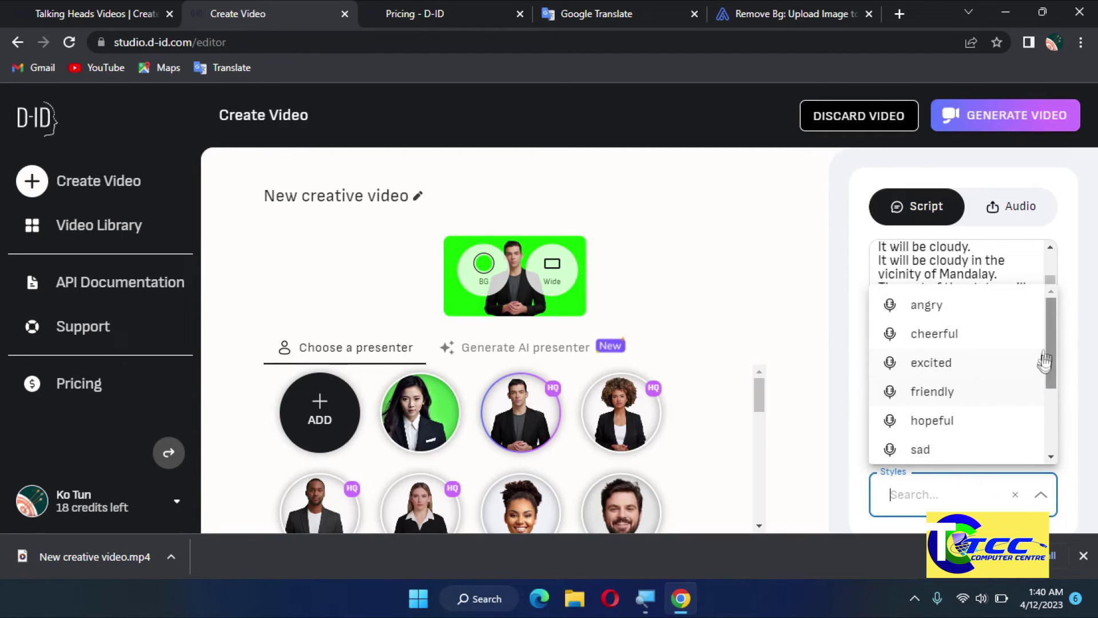
left_click(1076, 227)
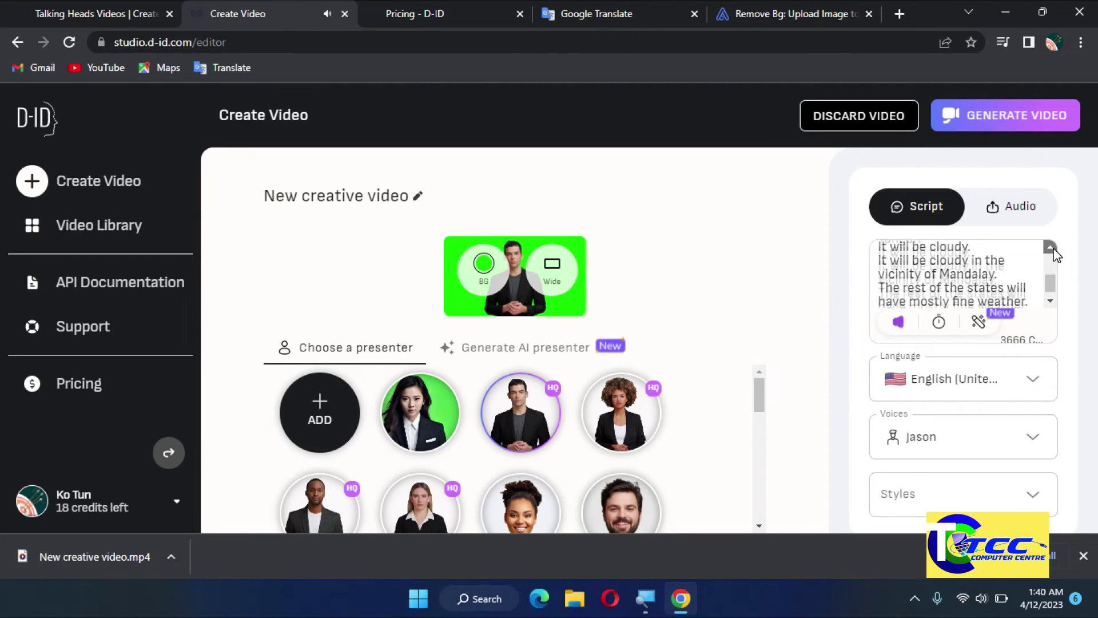
Follow the English script from start to end during its voice preview and generate the male presenter's video
scroll(1053, 257, "up", 10)
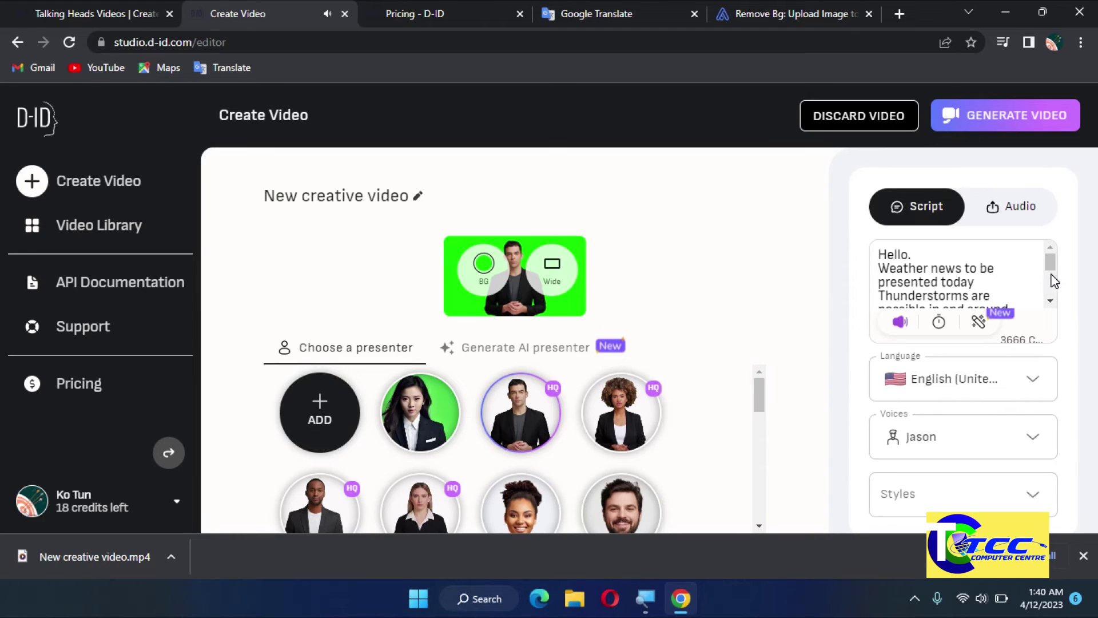
left_click_drag(1055, 271, 1055, 303)
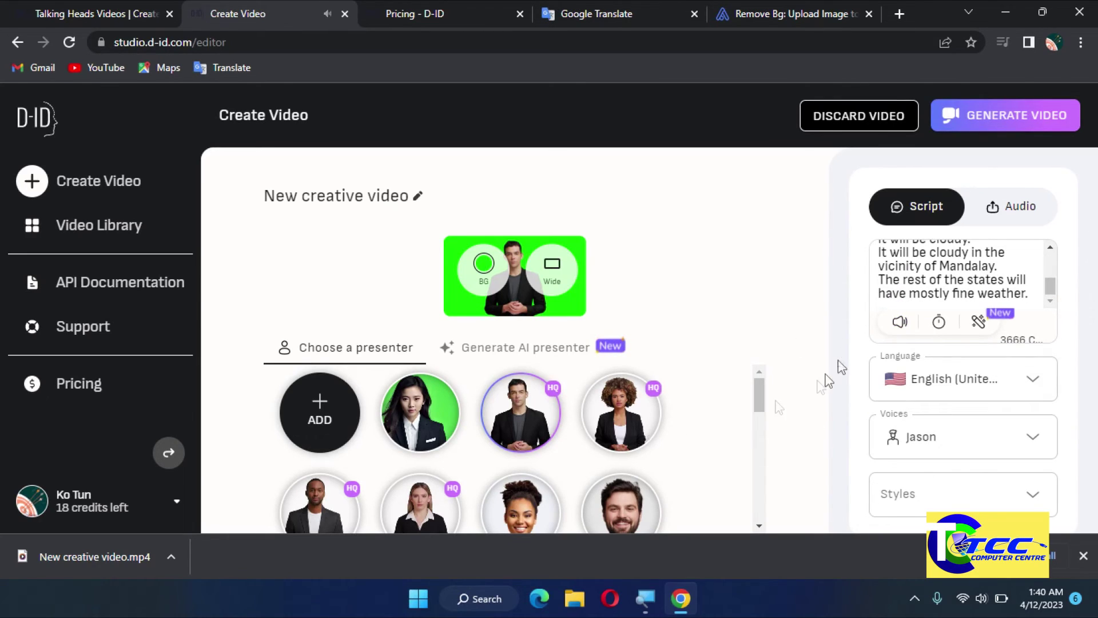
left_click(1016, 121)
left_click(674, 484)
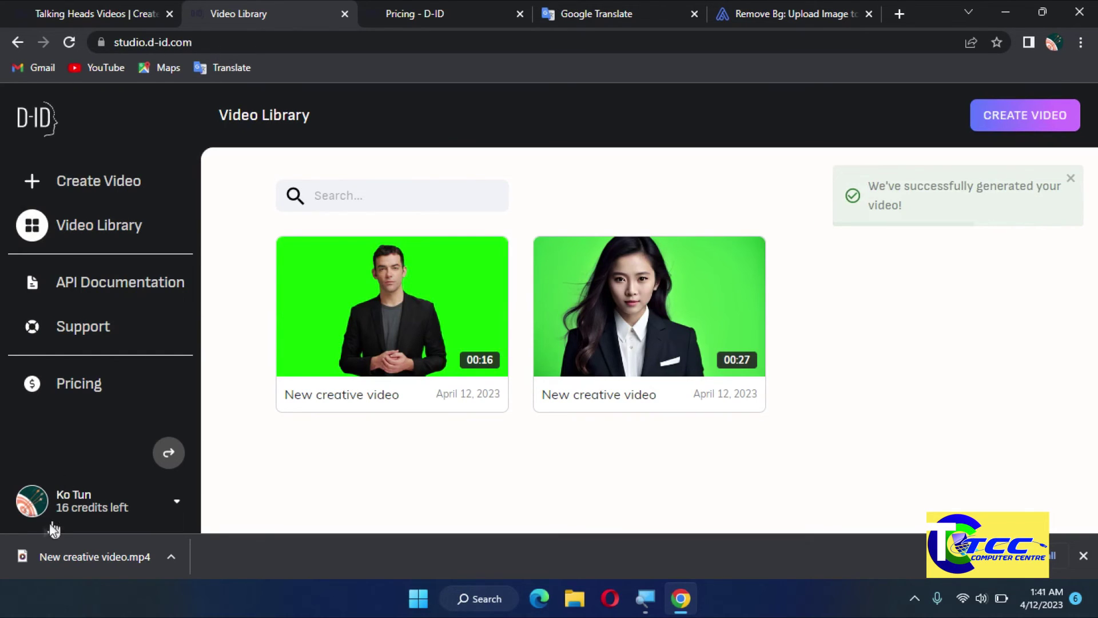
Play the male presenter's generated "New creative video" from the Video Library, download it, and close its preview
mouse_move(445, 357)
left_click(394, 308)
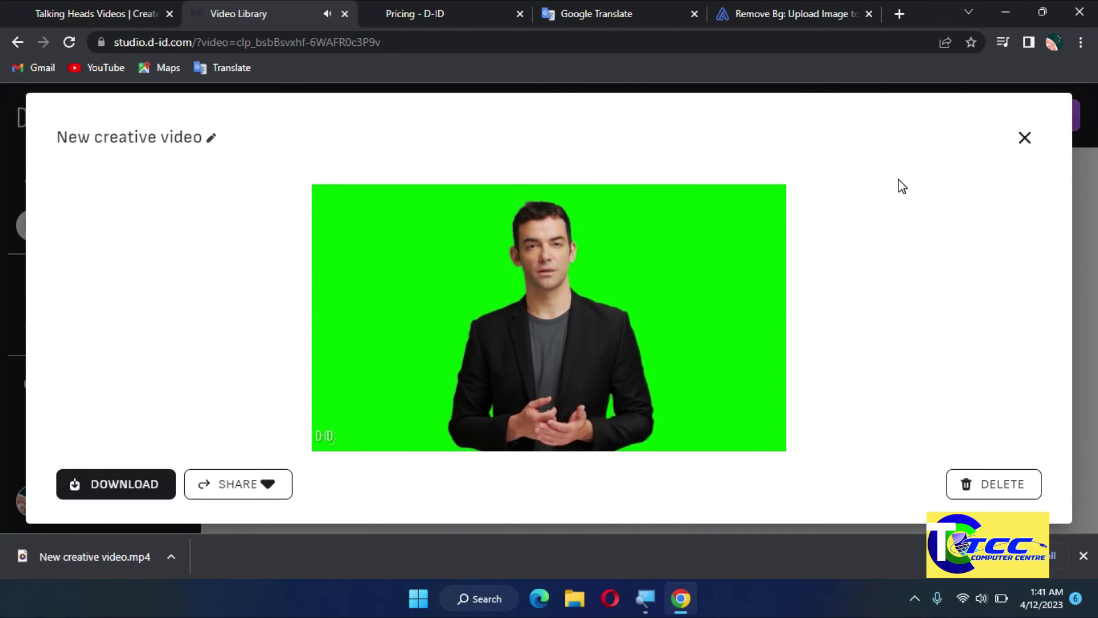
mouse_move(723, 297)
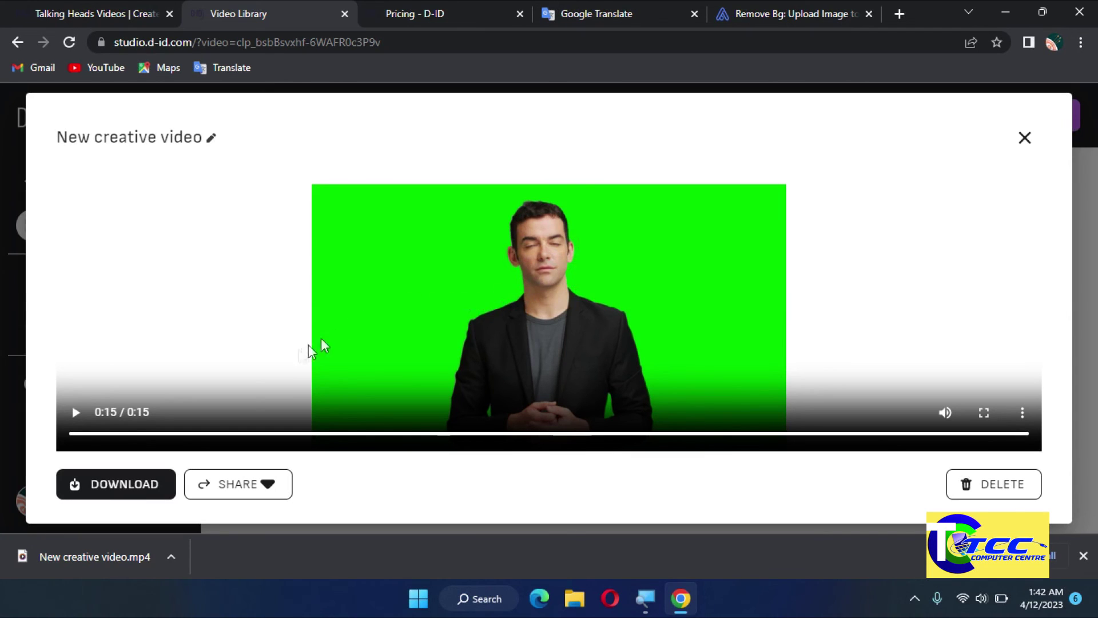
left_click(137, 495)
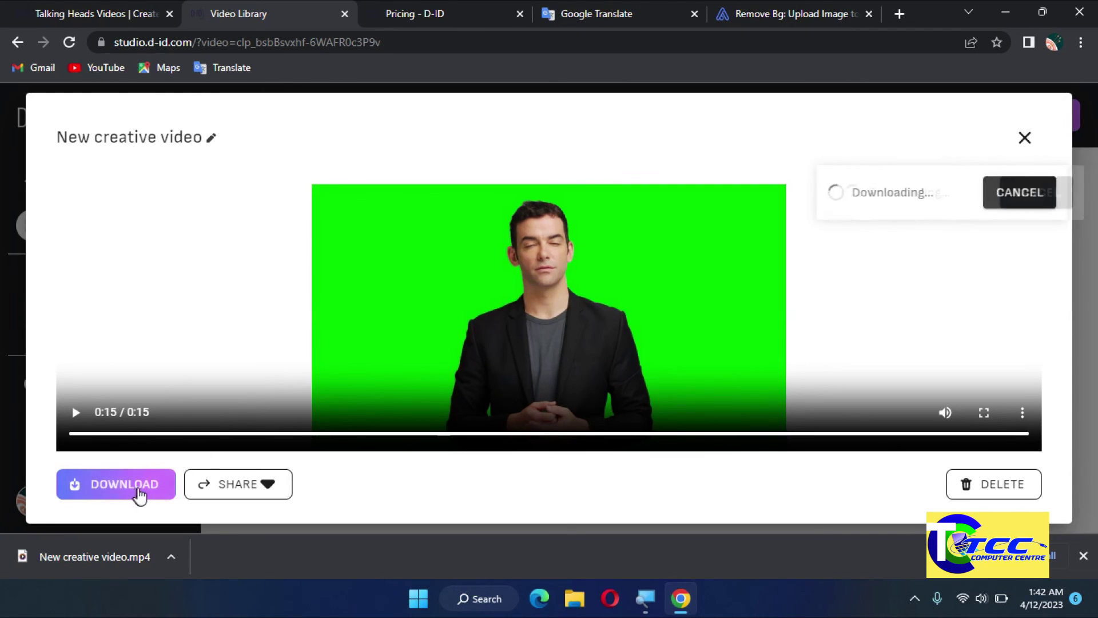
left_click(1062, 131)
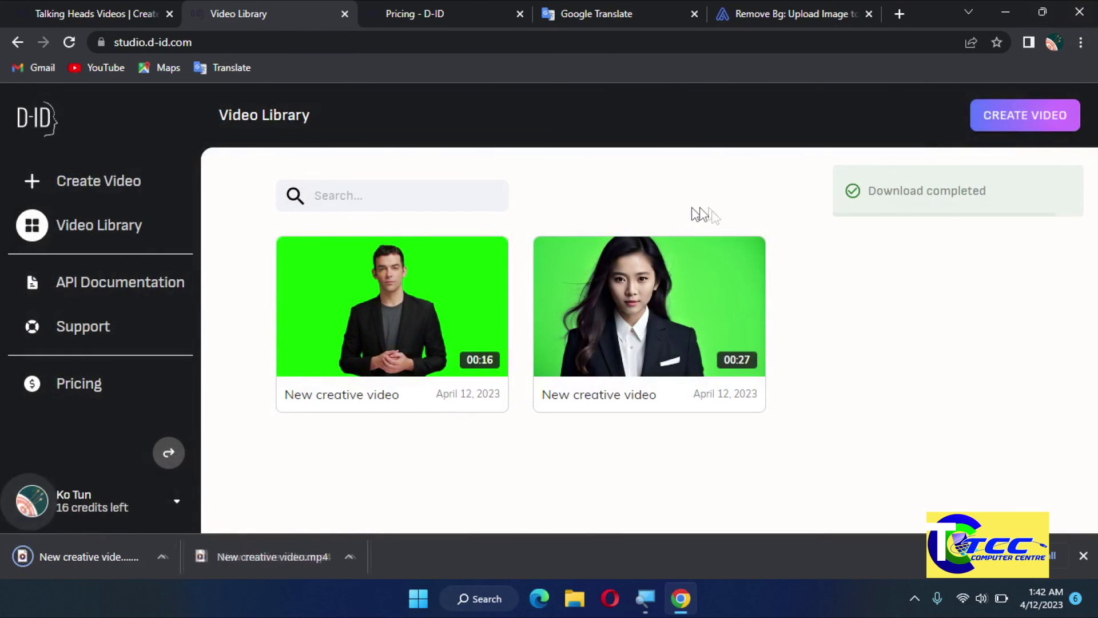
mouse_move(643, 354)
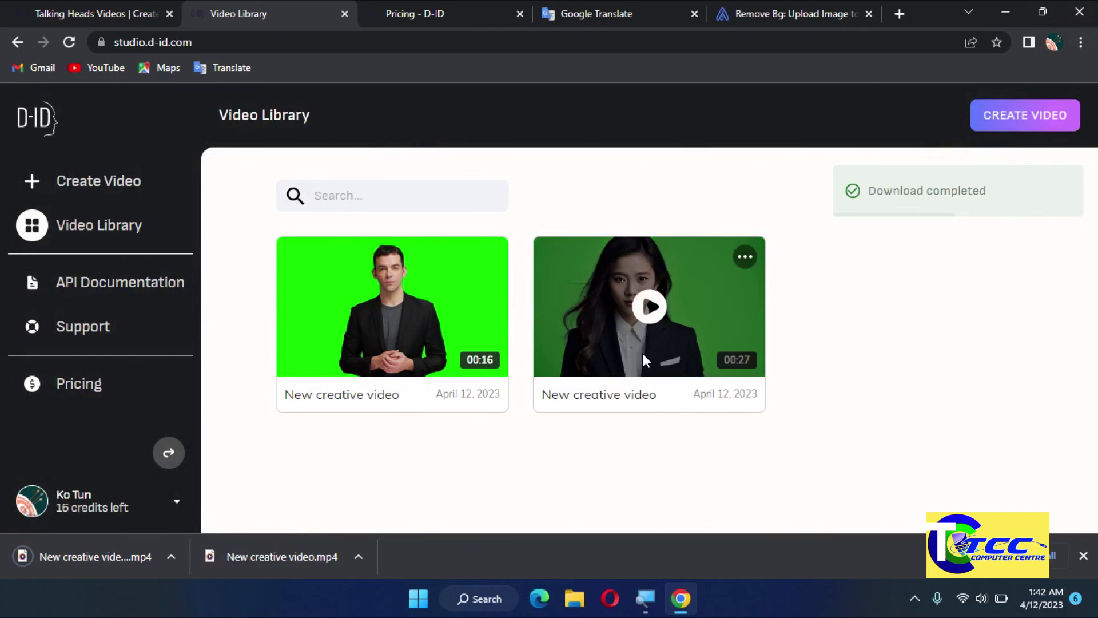